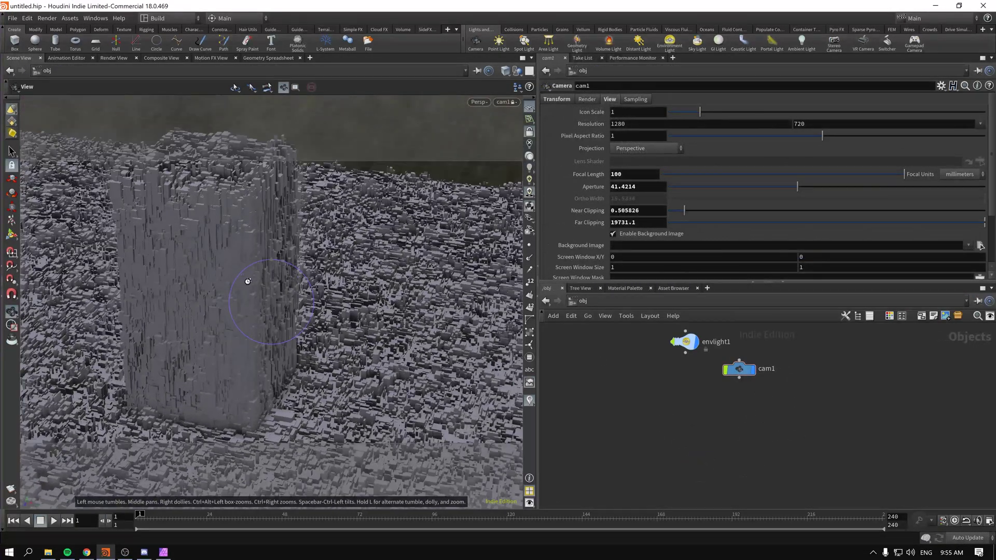
pyautogui.moveTo(248, 281); pyautogui.dragTo(165, 262)
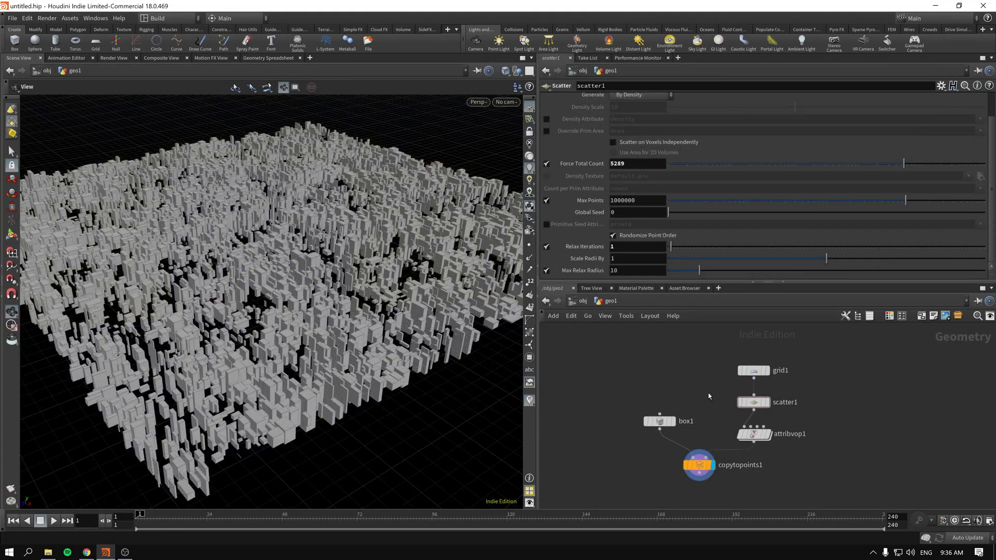
pyautogui.click(754, 402)
pyautogui.moveTo(903, 164)
pyautogui.mouseDown()
pyautogui.moveTo(732, 176)
pyautogui.moveTo(890, 174)
pyautogui.mouseUp()
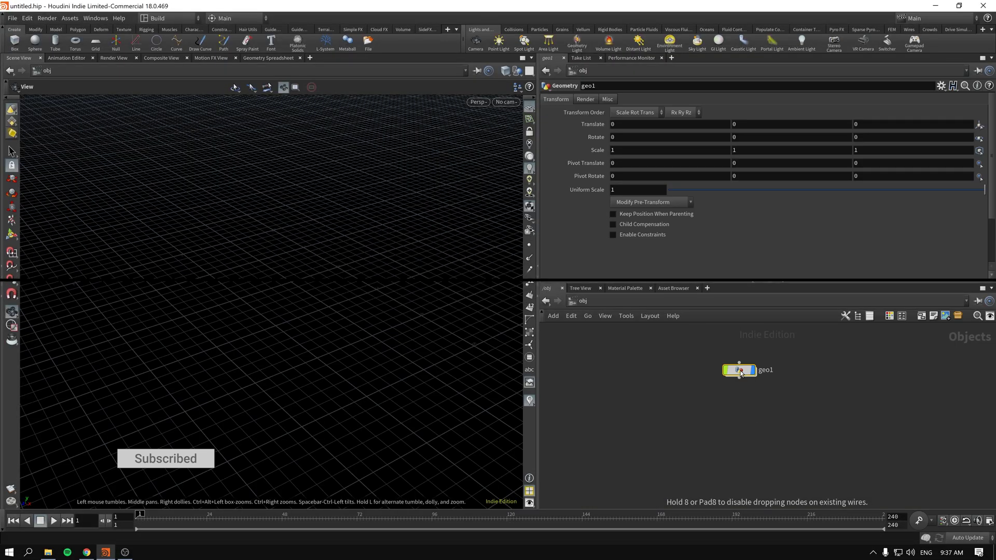
# Step: Enter the geometry object's network and add a Grid node
pyautogui.doubleClick(733, 369)
pyautogui.press('Tab')
pyautogui.write('grid')
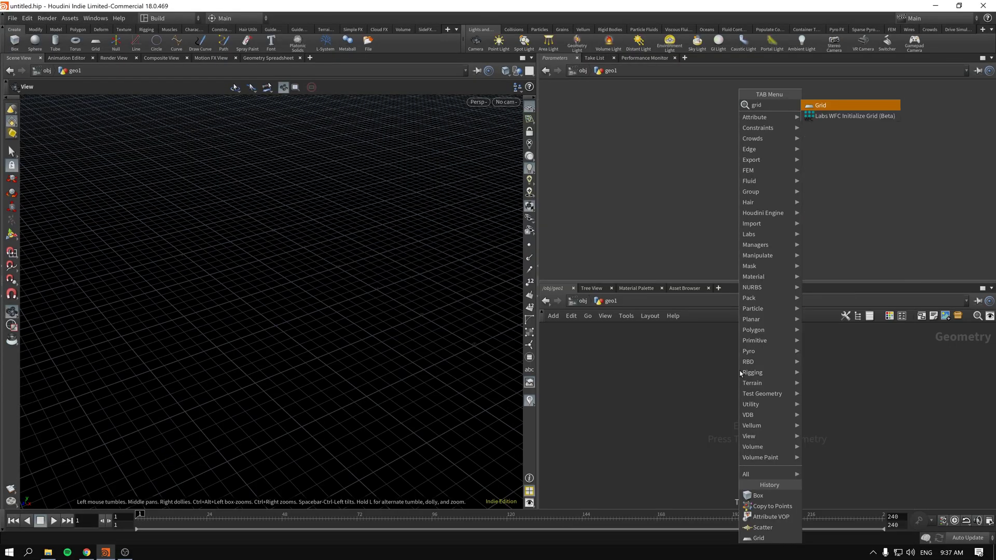
pyautogui.press('Return')
pyautogui.click(738, 369)
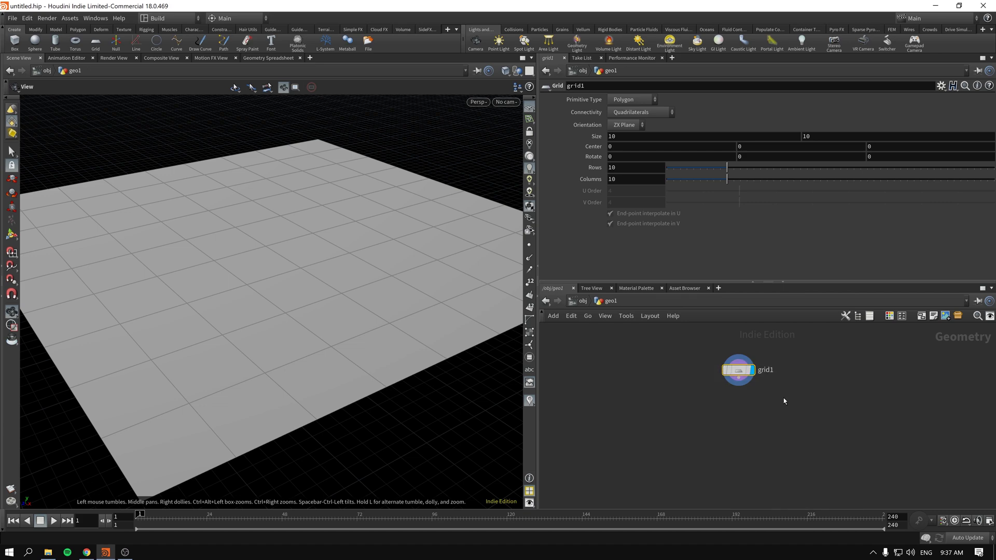
# Step: Add a Scatter node connected below the grid and set its Relax Iterations to 1
pyautogui.press('Tab')
pyautogui.write('scte')
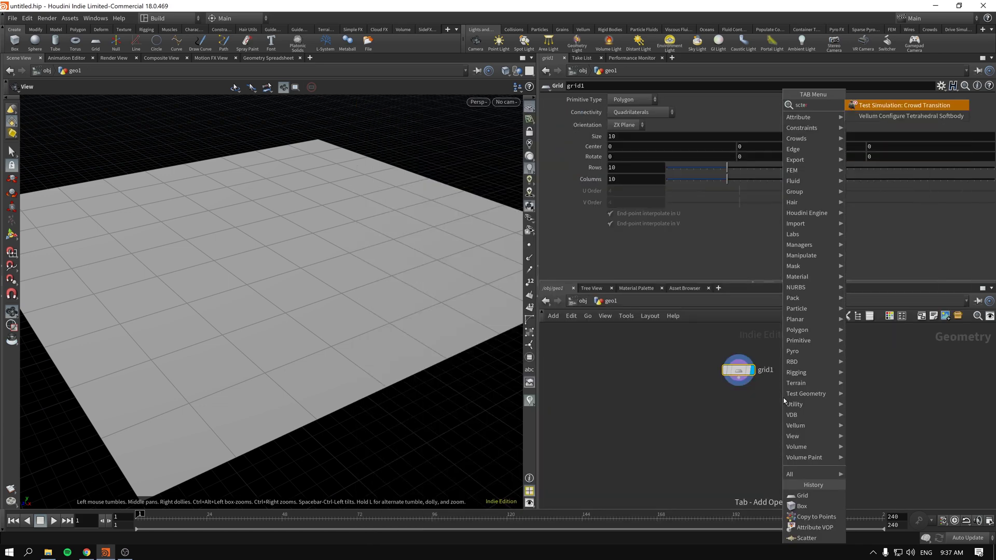
pyautogui.press('Return')
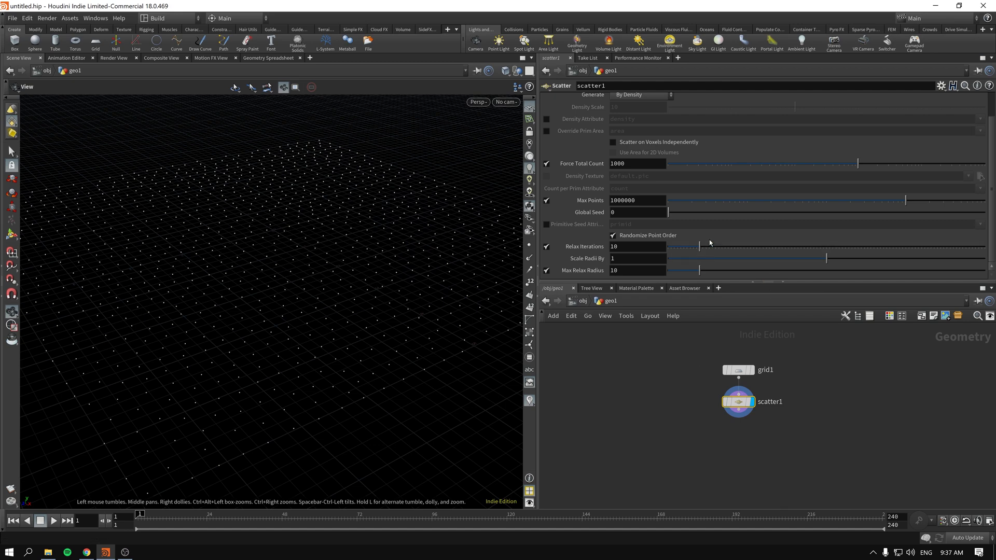
pyautogui.moveTo(699, 249); pyautogui.dragTo(672, 253)
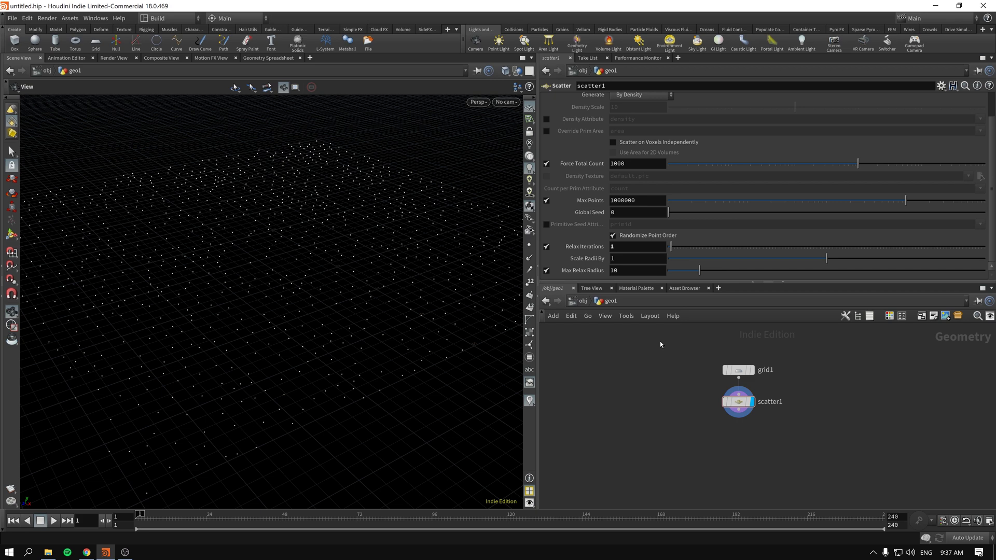
# Step: Add a Box node beside the grid in the geometry network
pyautogui.press('Tab')
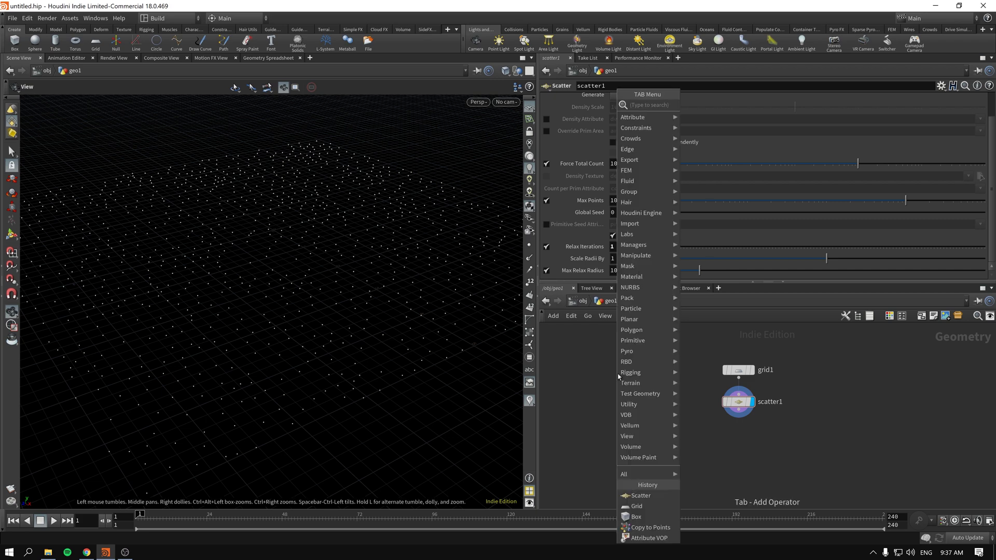
pyautogui.write('box')
pyautogui.press('Return')
pyautogui.click(618, 377)
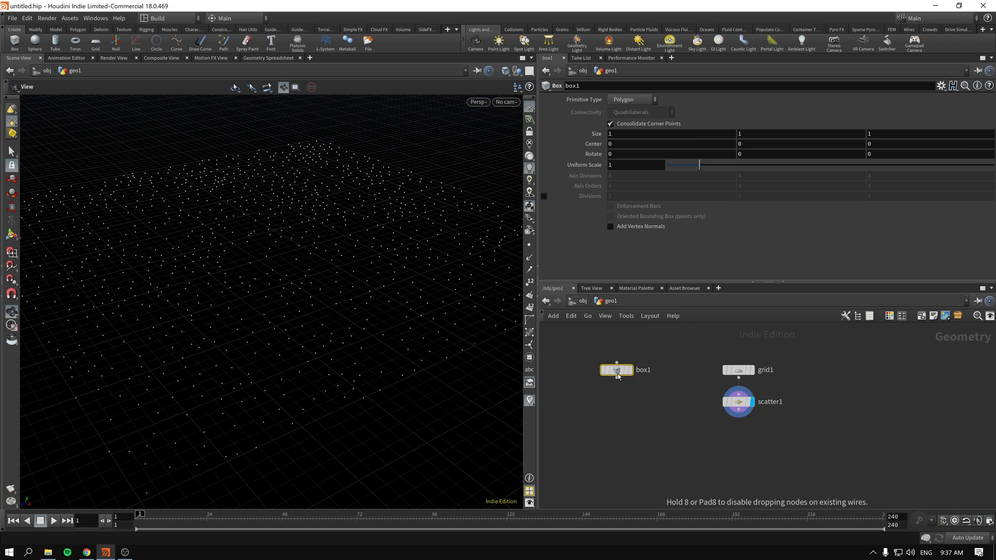
# Step: Add a Copy to Points node with the box as source and the scatter as target points, and display its result
pyautogui.press('Tab')
pyautogui.write('ctp')
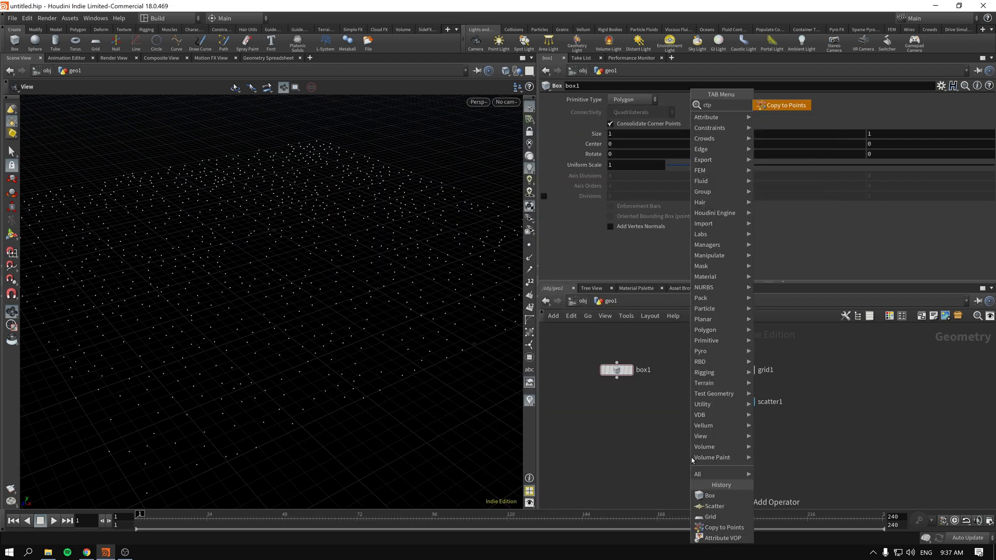
pyautogui.press('Return')
pyautogui.click(691, 460)
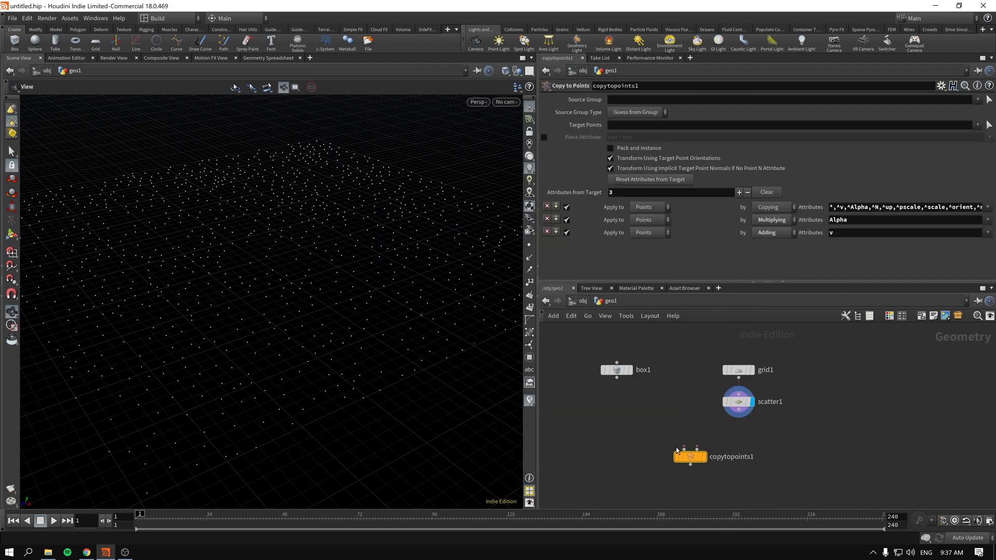
pyautogui.moveTo(684, 449); pyautogui.dragTo(617, 378)
pyautogui.moveTo(696, 449); pyautogui.dragTo(738, 410)
pyautogui.click(701, 457)
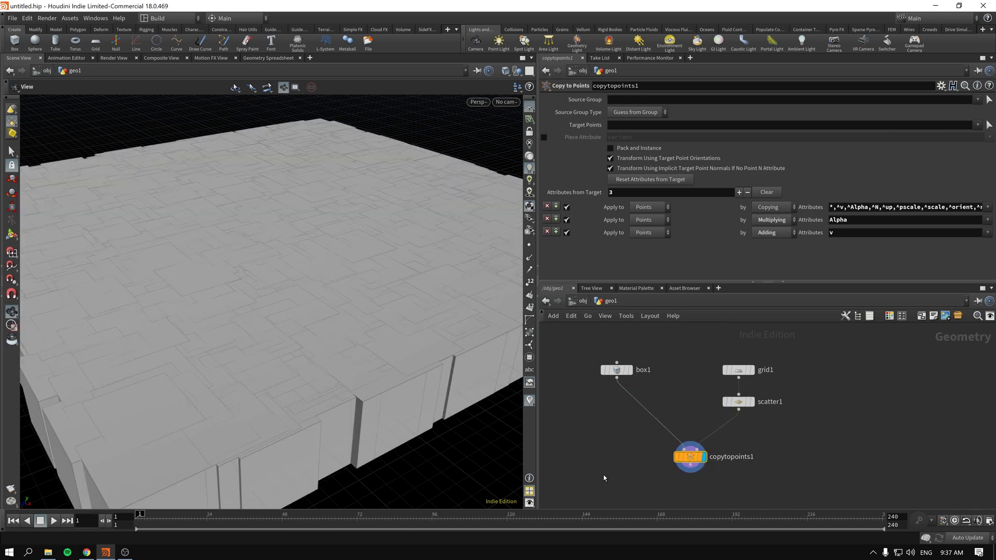
# Step: Shrink the copied boxes by setting the box's Uniform Scale to about 0.158
pyautogui.moveTo(611, 479); pyautogui.dragTo(711, 440)
pyautogui.moveTo(353, 299)
pyautogui.mouseDown()
pyautogui.moveTo(339, 352)
pyautogui.moveTo(358, 285)
pyautogui.mouseUp()
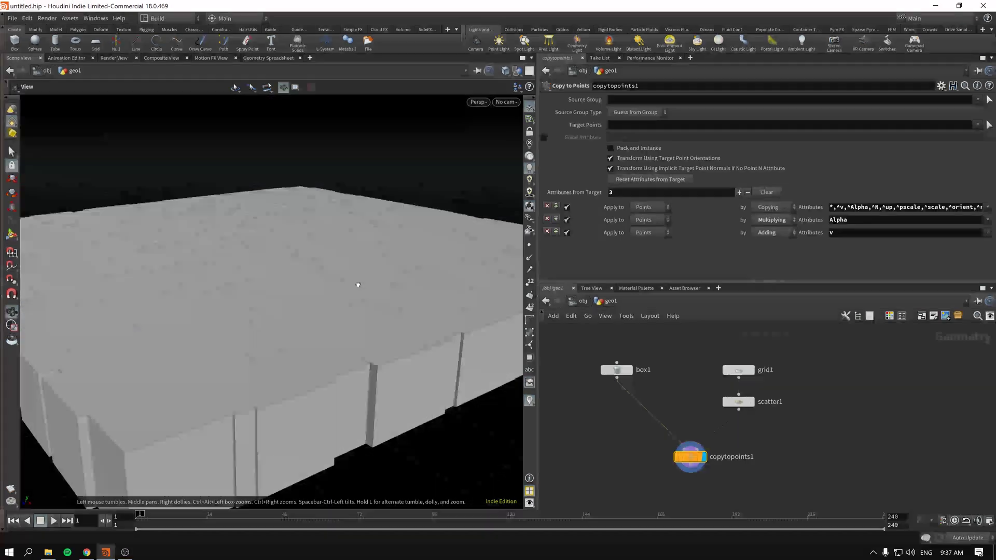
pyautogui.scroll(-5, 357, 285)
pyautogui.click(616, 370)
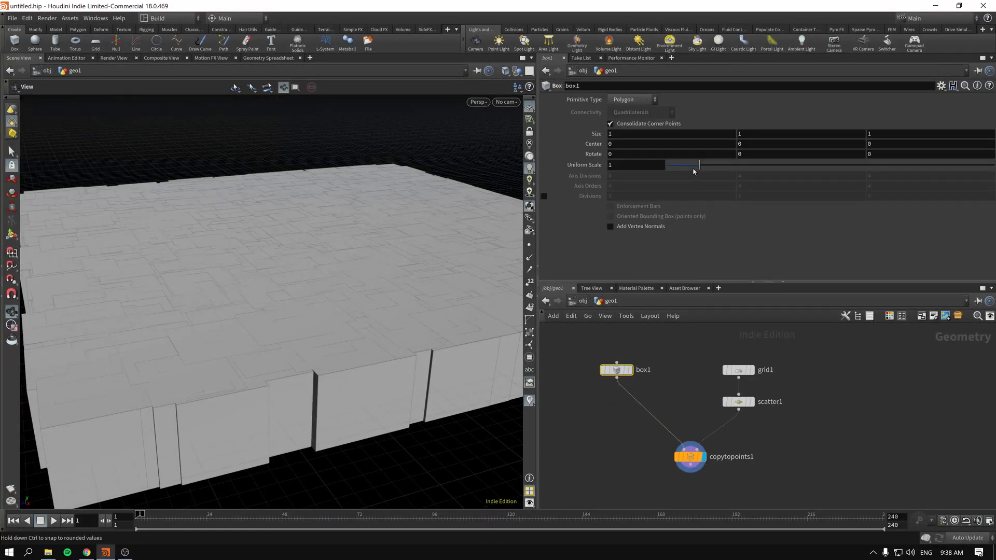
pyautogui.moveTo(694, 172); pyautogui.dragTo(674, 171)
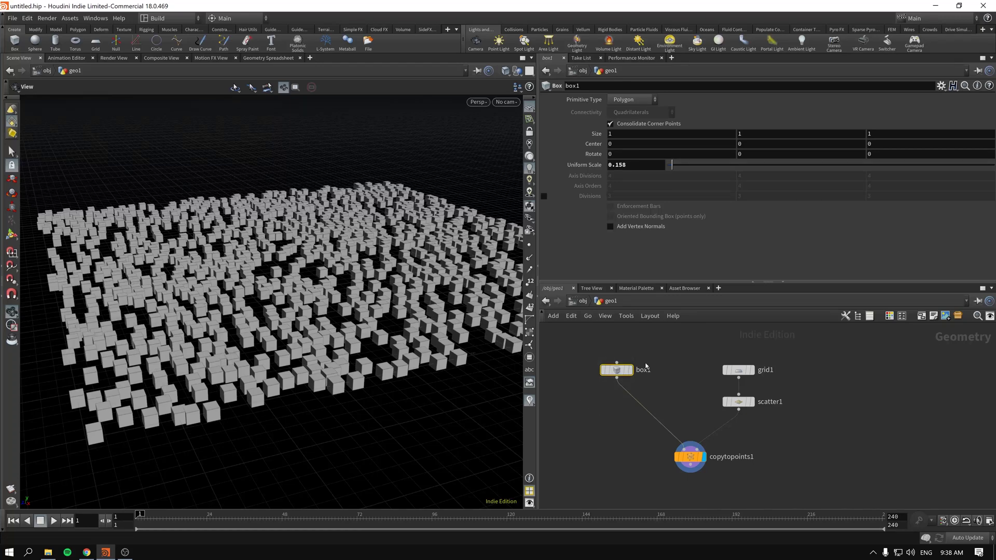
# Step: Rearrange the network so Copy to Points sits below the box and the grid and scatter stand closer to it
pyautogui.moveTo(689, 456); pyautogui.dragTo(616, 482)
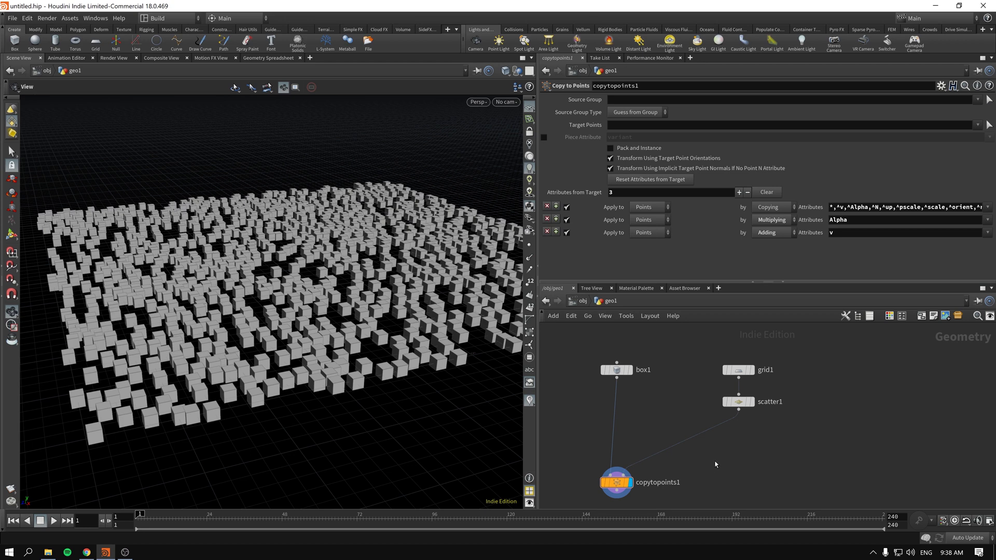
pyautogui.moveTo(820, 373); pyautogui.dragTo(700, 375)
pyautogui.click(683, 446)
pyautogui.click(654, 483)
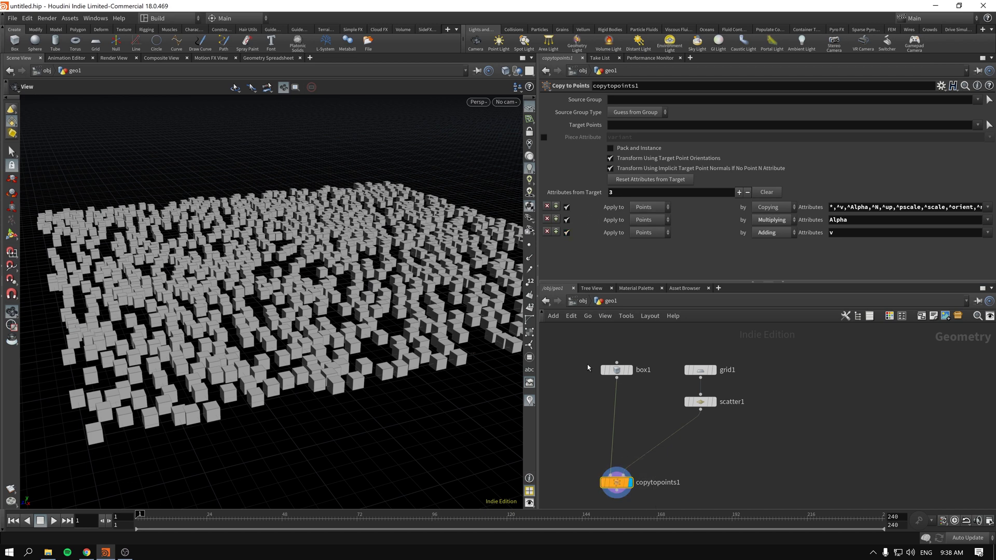
# Step: Examine the list of target attributes that the Copy to Points node copies onto the boxes
pyautogui.click(700, 402)
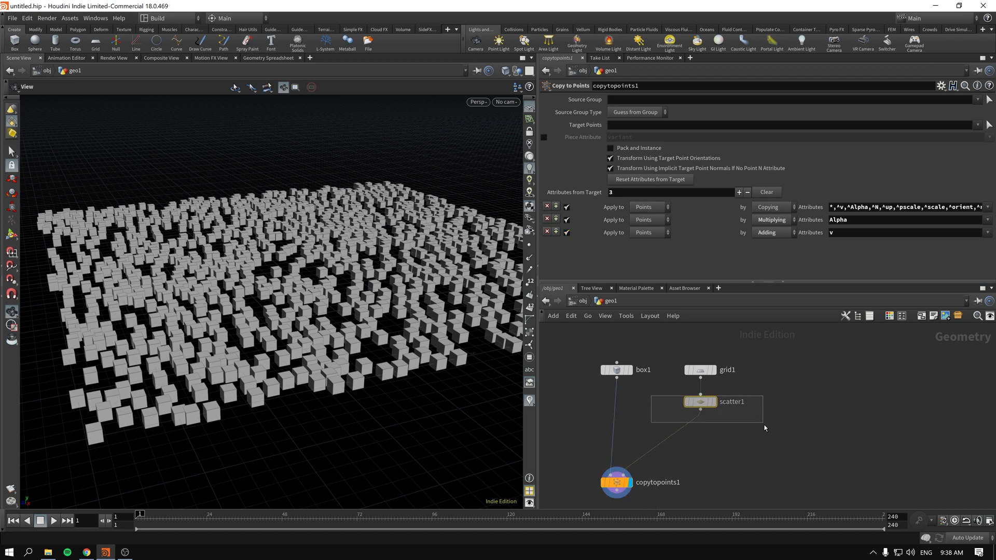
pyautogui.moveTo(568, 460); pyautogui.dragTo(661, 502)
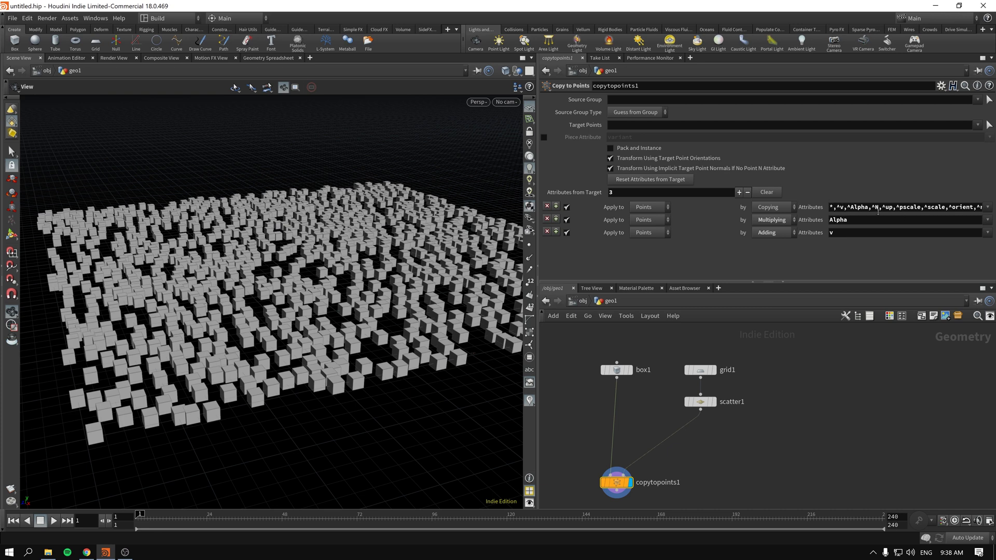
pyautogui.moveTo(871, 206); pyautogui.dragTo(980, 208)
pyautogui.click(859, 209)
pyautogui.click(948, 208)
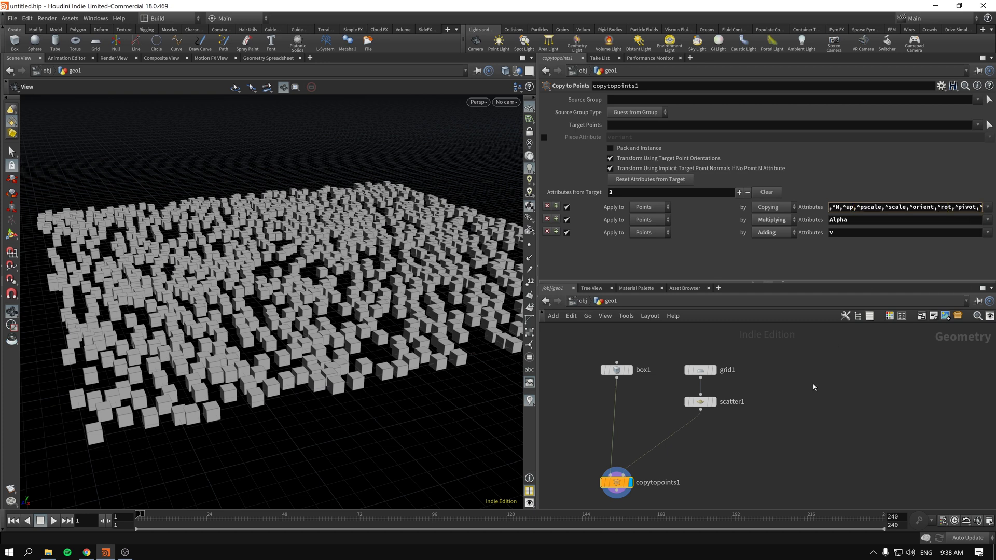
pyautogui.moveTo(774, 444); pyautogui.dragTo(797, 436, button='middle')
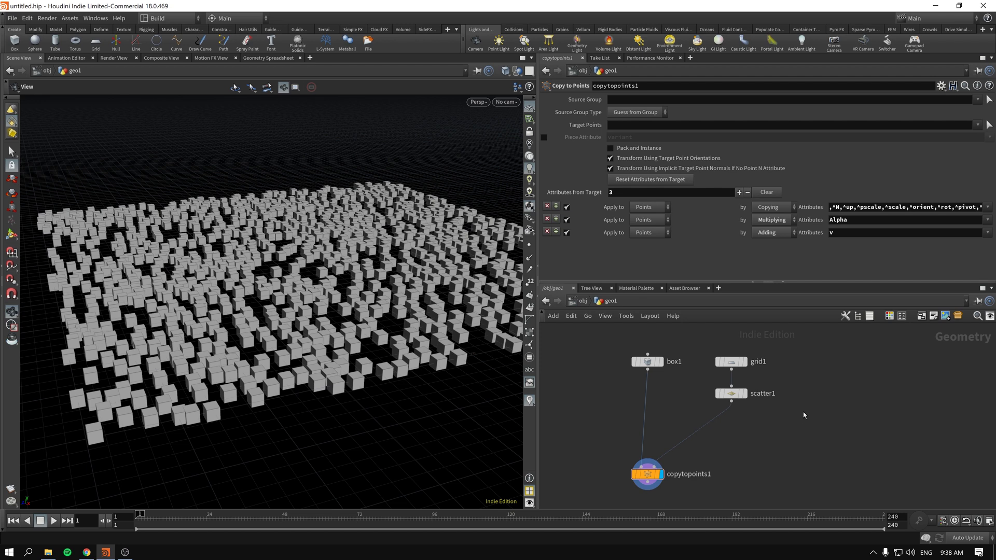
# Step: Add a Sphere node beside the grid and inspect its geometry information
pyautogui.moveTo(821, 415); pyautogui.dragTo(739, 393, button='middle')
pyautogui.click(656, 369)
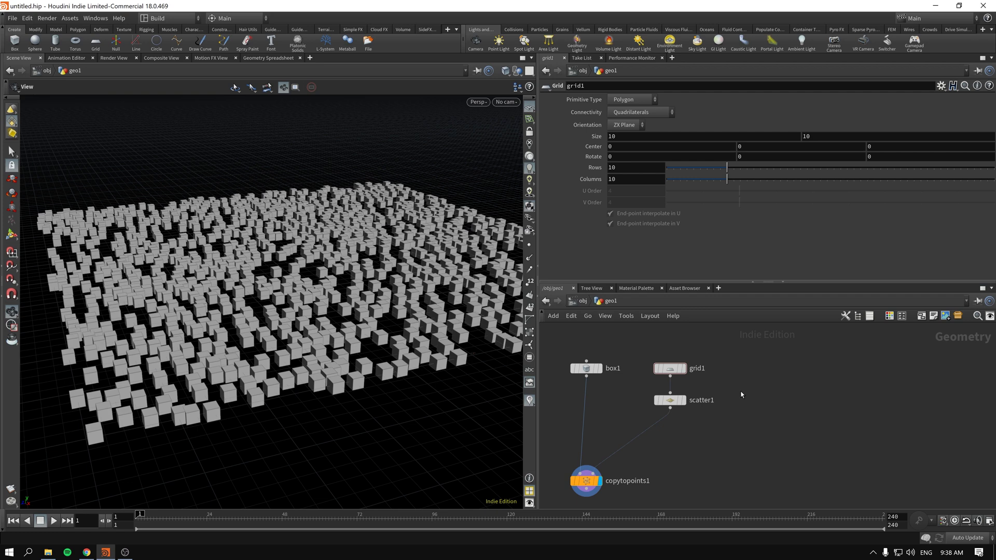
pyautogui.press('Tab')
pyautogui.write('sphere')
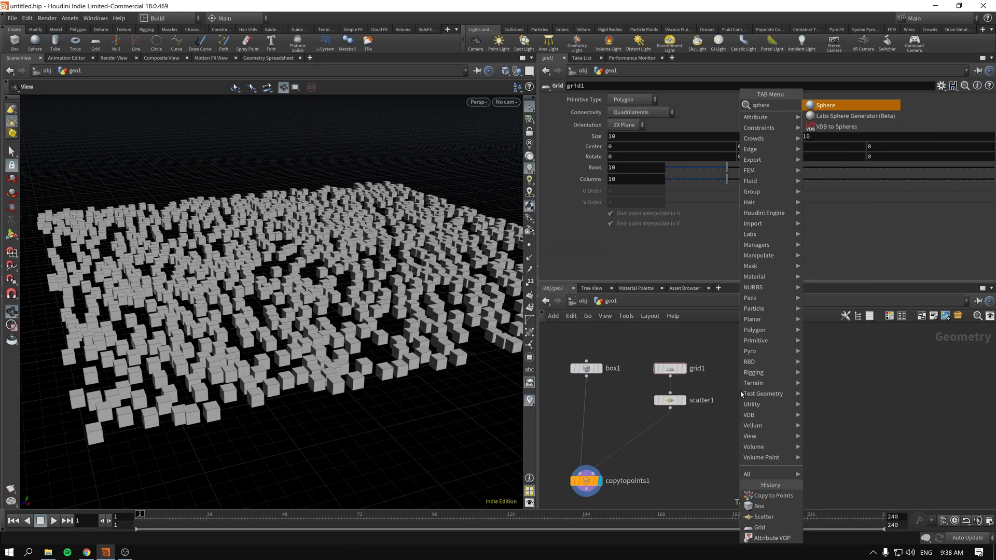
pyautogui.press('Return')
pyautogui.click(744, 393)
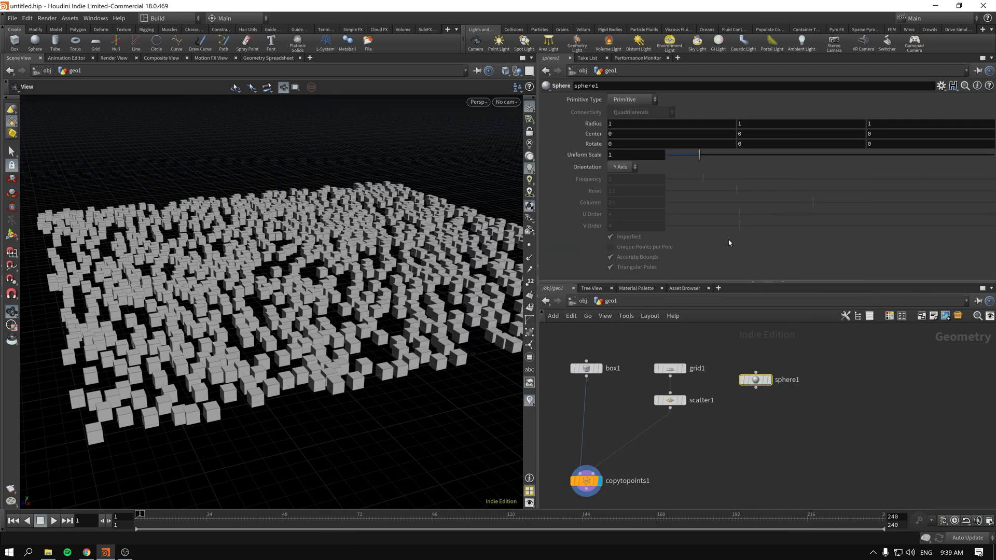
pyautogui.middleClick(757, 384)
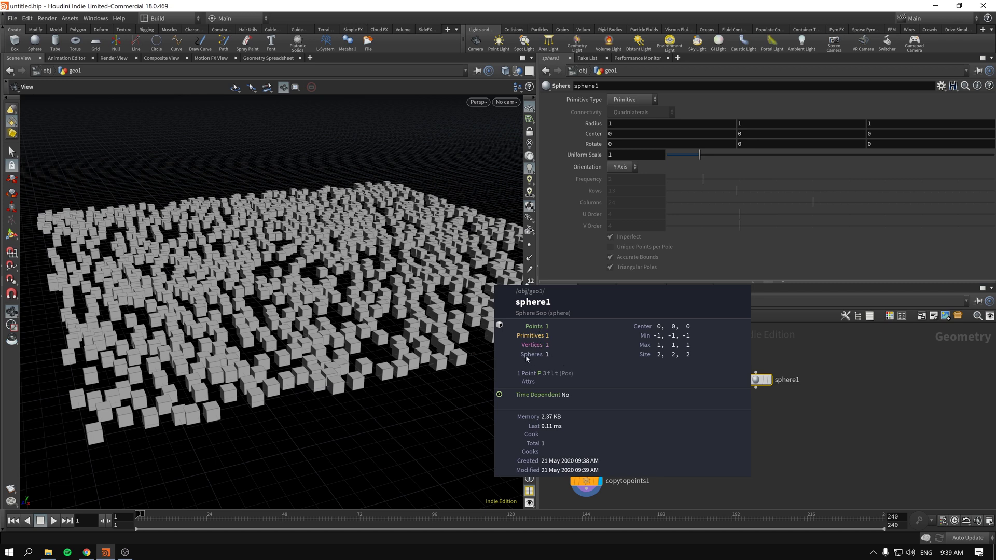
# Step: Replace the box with the sphere as the Copy to Points source and set the sphere's Uniform Scale to about 0.071
pyautogui.moveTo(769, 378); pyautogui.dragTo(672, 480)
pyautogui.click(737, 400)
pyautogui.moveTo(698, 154); pyautogui.dragTo(672, 156)
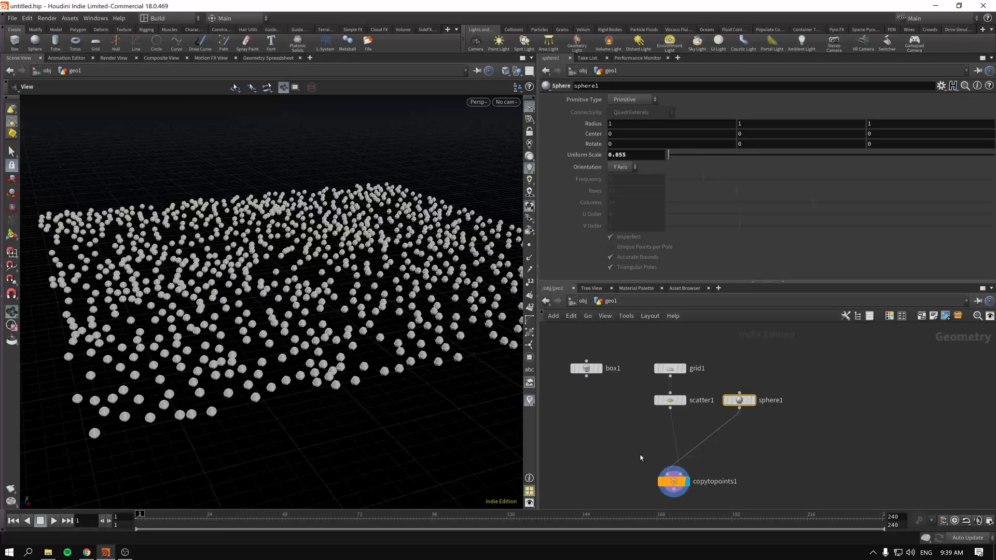
pyautogui.click(667, 481)
pyautogui.moveTo(739, 400); pyautogui.dragTo(603, 446)
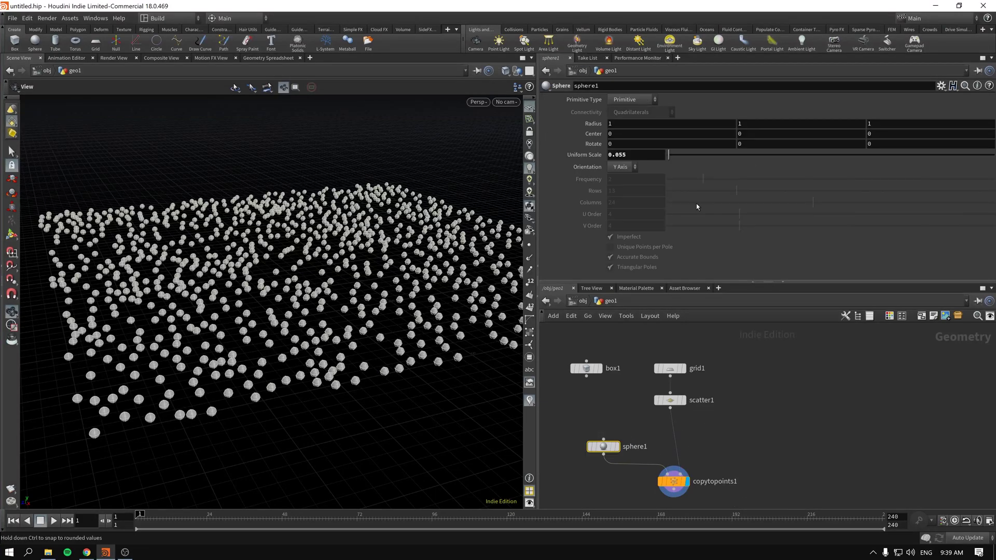
pyautogui.moveTo(677, 154); pyautogui.dragTo(669, 155)
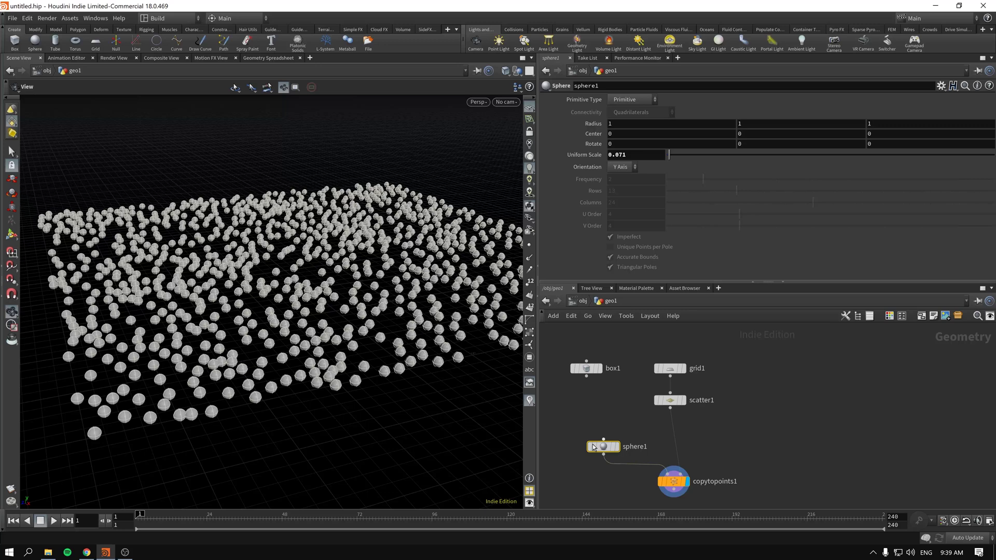
# Step: Rearrange the nodes so Copy to Points sits just below the sphere and the scatter stands farther off to the side
pyautogui.moveTo(584, 484); pyautogui.dragTo(598, 431, button='middle')
pyautogui.moveTo(629, 457); pyautogui.dragTo(653, 460)
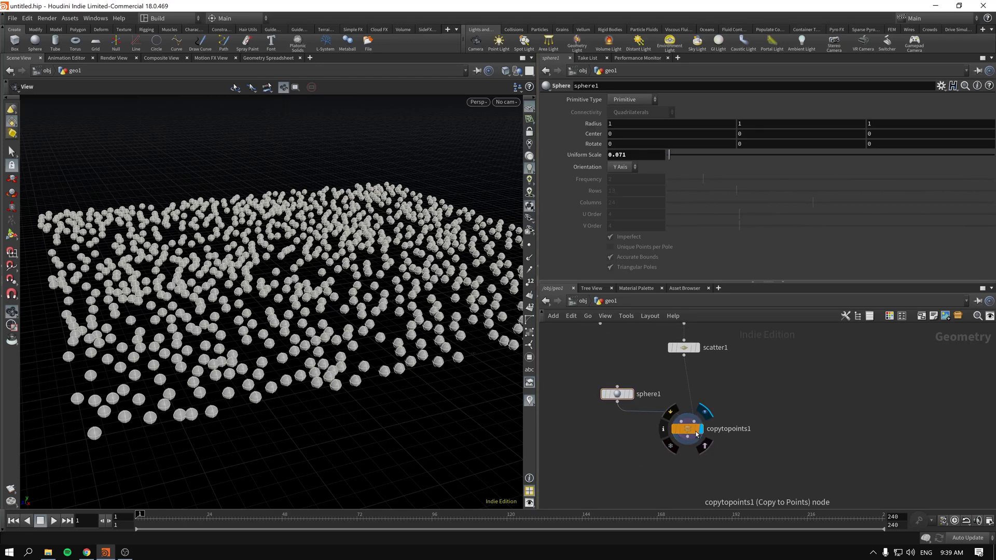
pyautogui.moveTo(695, 434); pyautogui.dragTo(651, 462)
pyautogui.moveTo(574, 364); pyautogui.dragTo(619, 402)
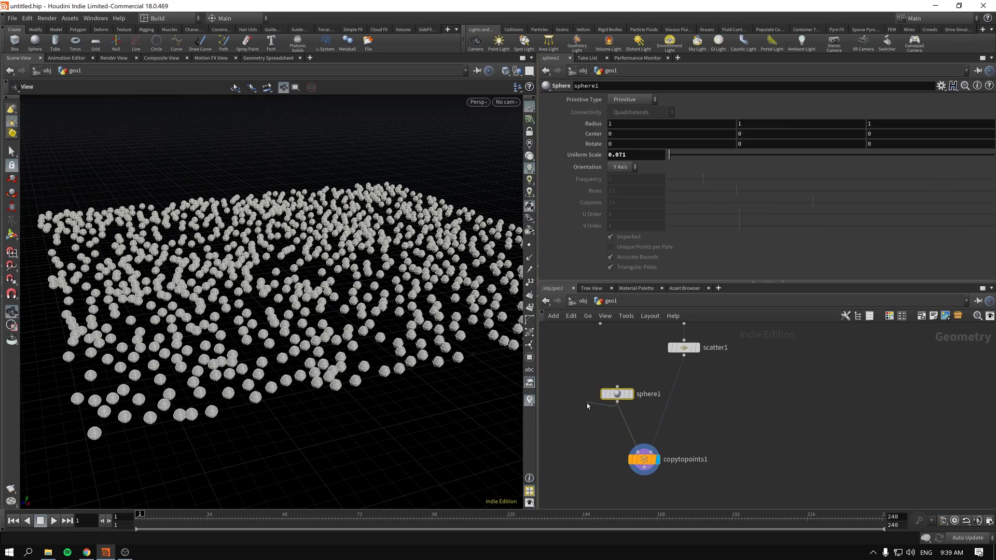
pyautogui.click(642, 460)
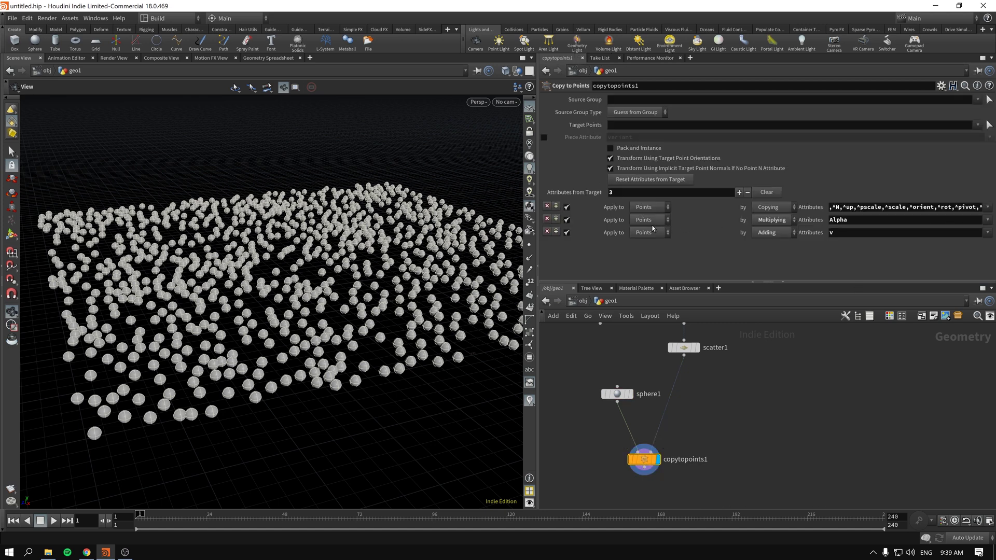
pyautogui.moveTo(683, 347); pyautogui.dragTo(775, 366)
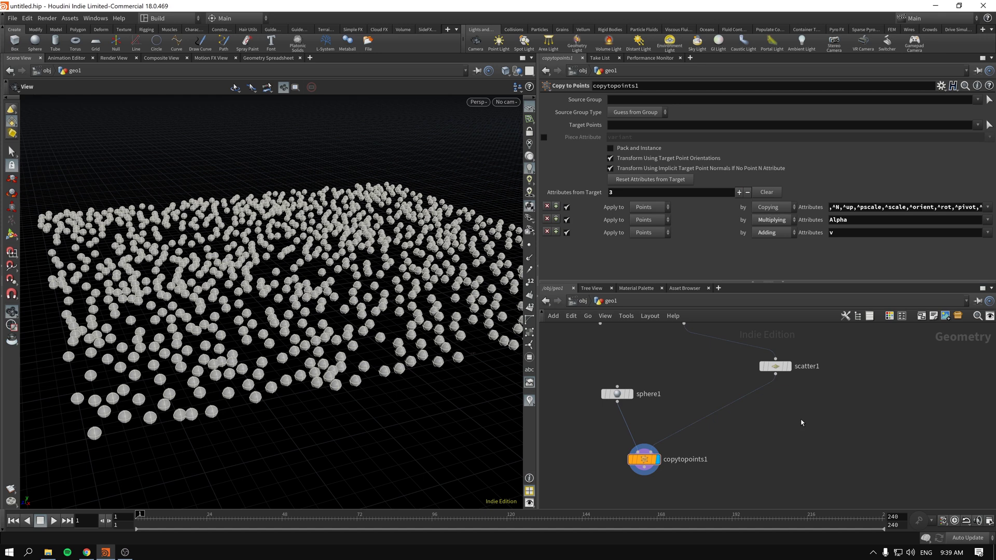
# Step: Insert an Attribute VOP node between the scatter and the Copy to Points node
pyautogui.press('Tab')
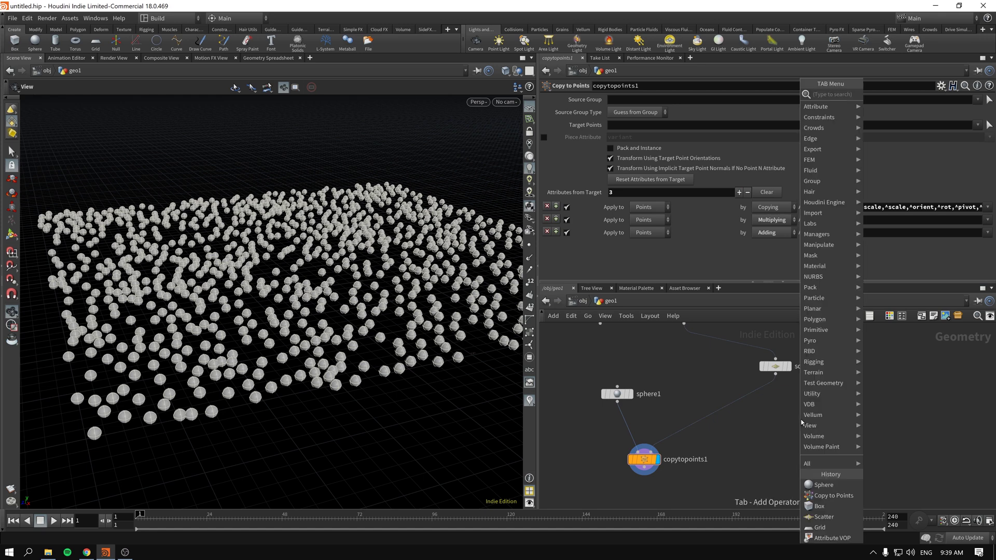
pyautogui.write('avop')
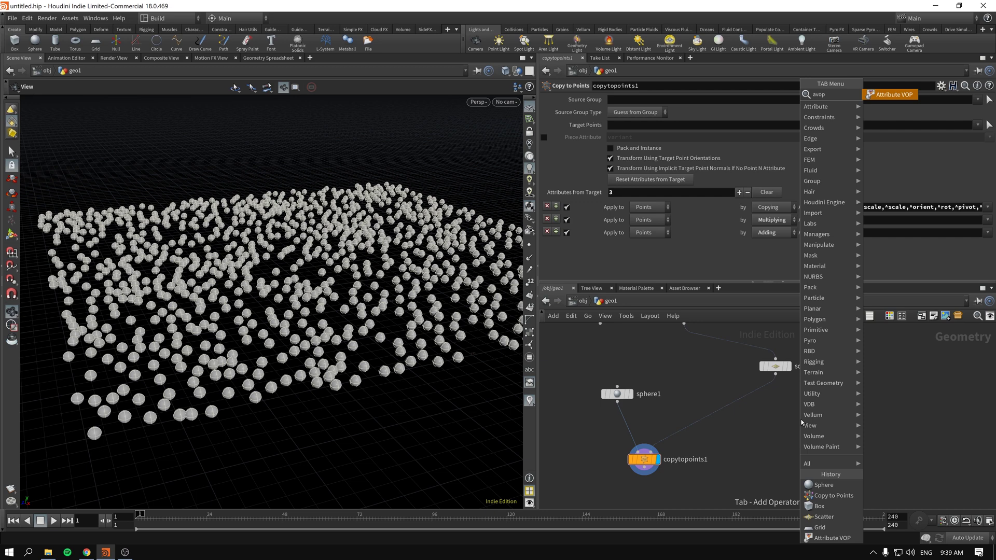
pyautogui.press('Return')
pyautogui.click(728, 407)
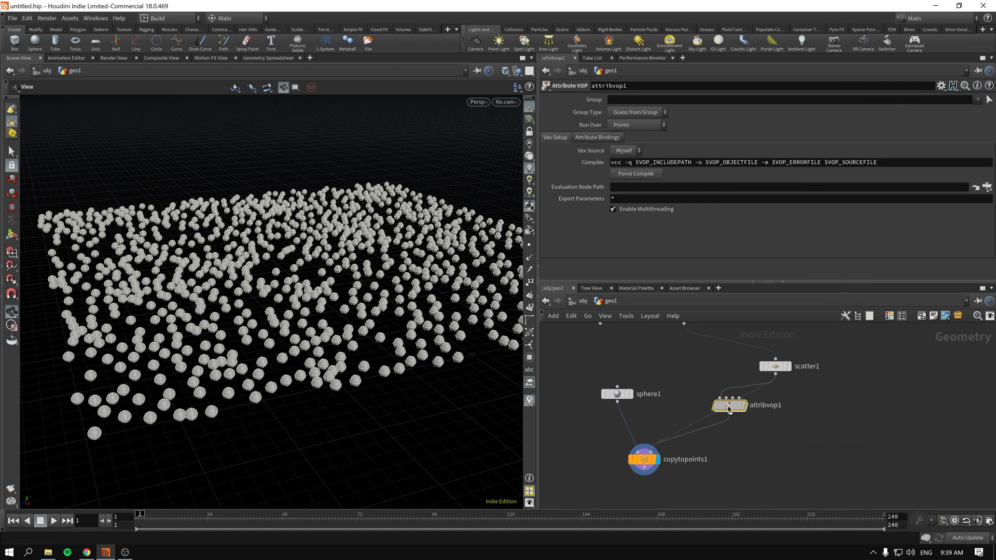
# Step: Enter the Attribute VOP's network and space the global parameters and output nodes well apart
pyautogui.moveTo(728, 407); pyautogui.dragTo(719, 417)
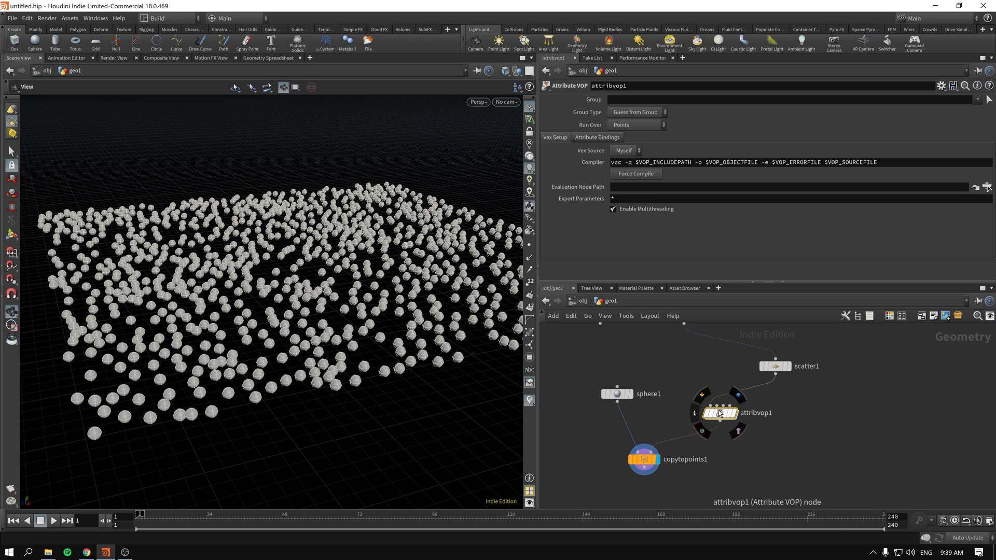
pyautogui.press('Return')
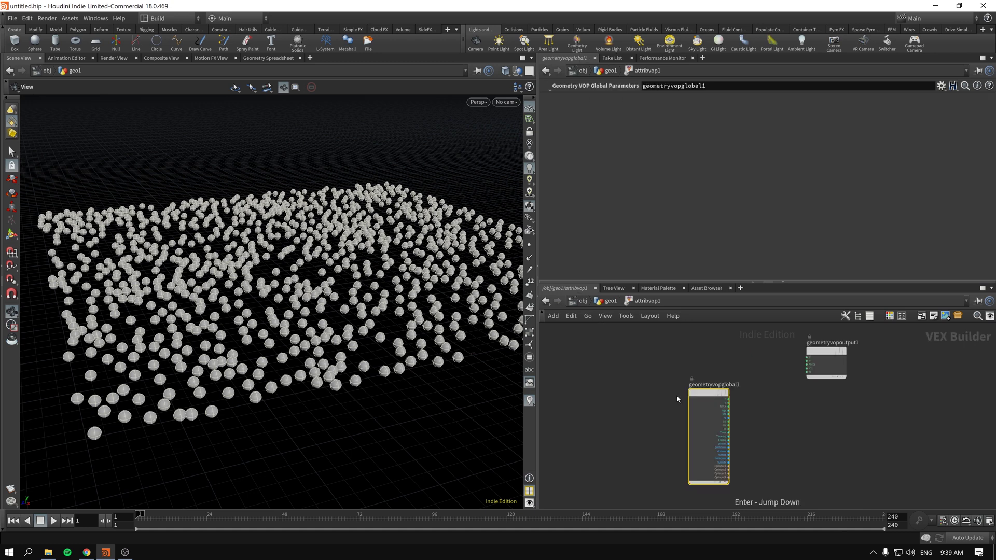
pyautogui.moveTo(706, 392); pyautogui.dragTo(640, 359)
pyautogui.scroll(2, 724, 354)
pyautogui.moveTo(874, 353); pyautogui.dragTo(894, 376)
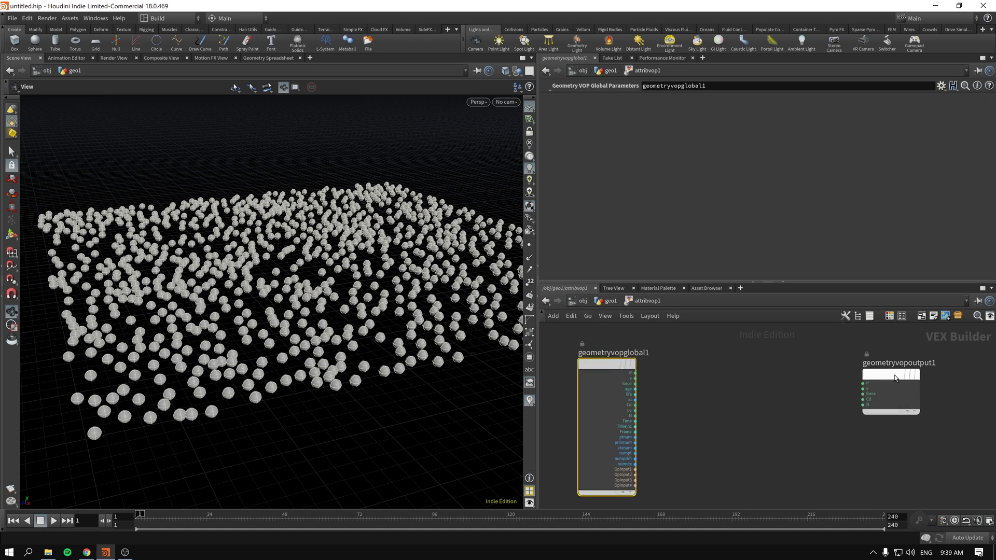
pyautogui.click(894, 378)
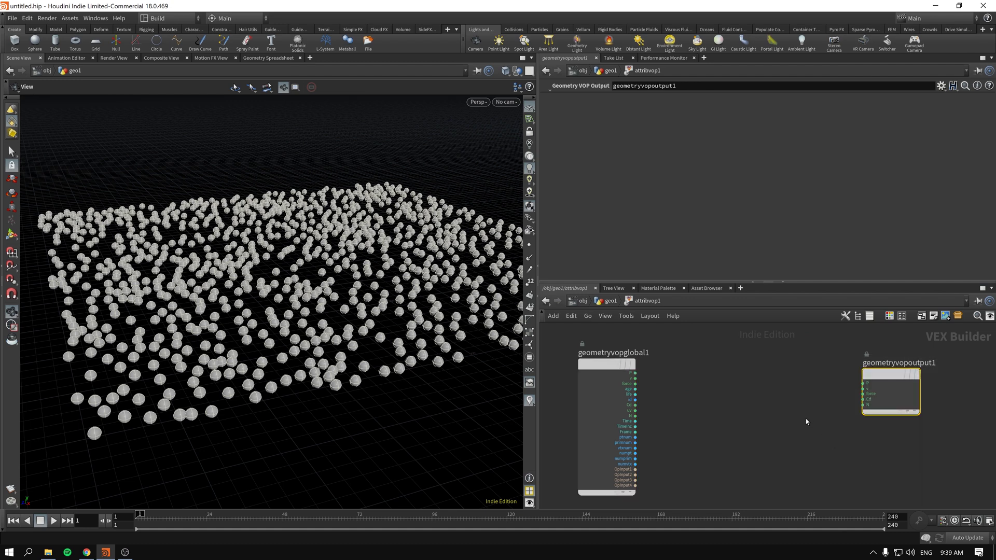
pyautogui.moveTo(881, 373); pyautogui.dragTo(875, 368)
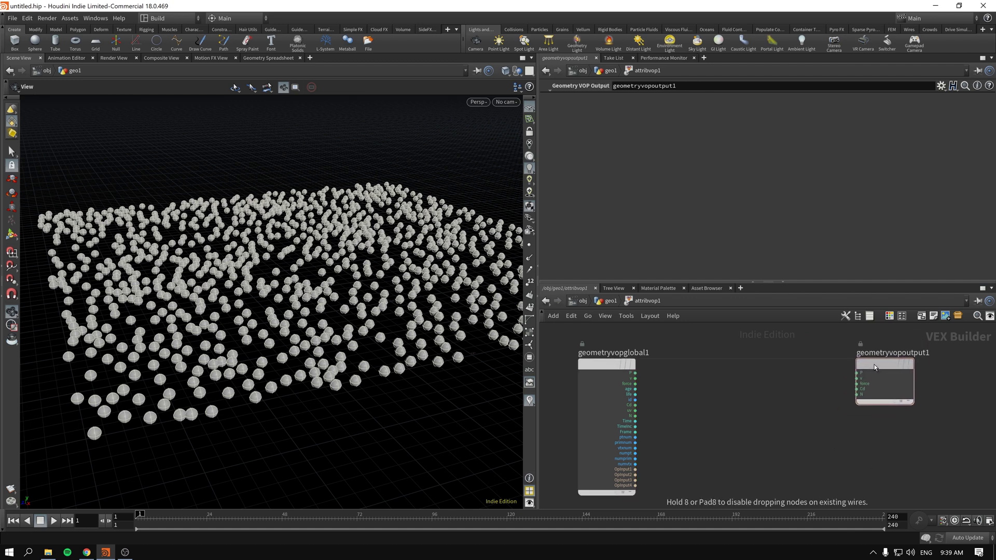
pyautogui.moveTo(776, 424)
pyautogui.mouseDown(button='middle')
pyautogui.moveTo(740, 401)
pyautogui.moveTo(762, 411)
pyautogui.mouseUp(button='middle')
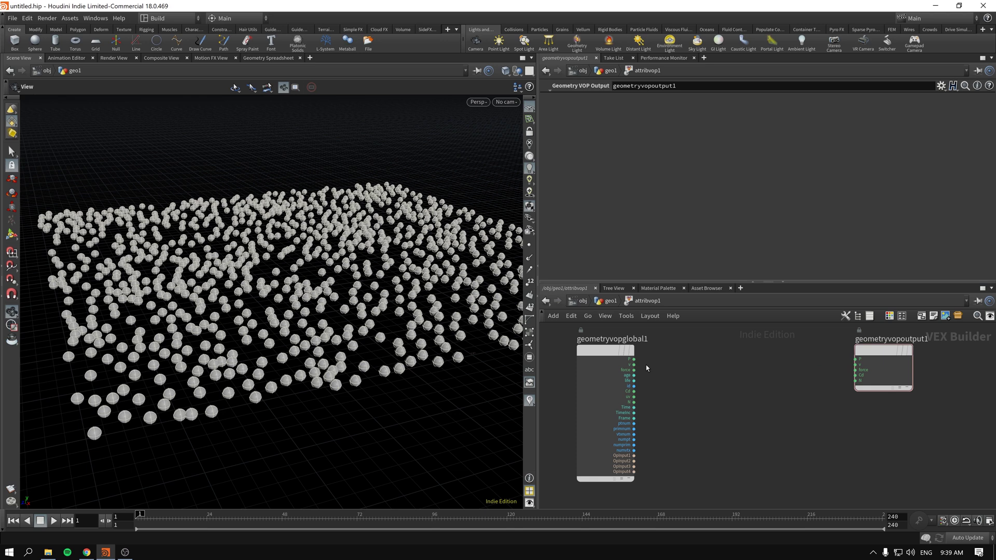
pyautogui.moveTo(606, 344); pyautogui.dragTo(606, 344)
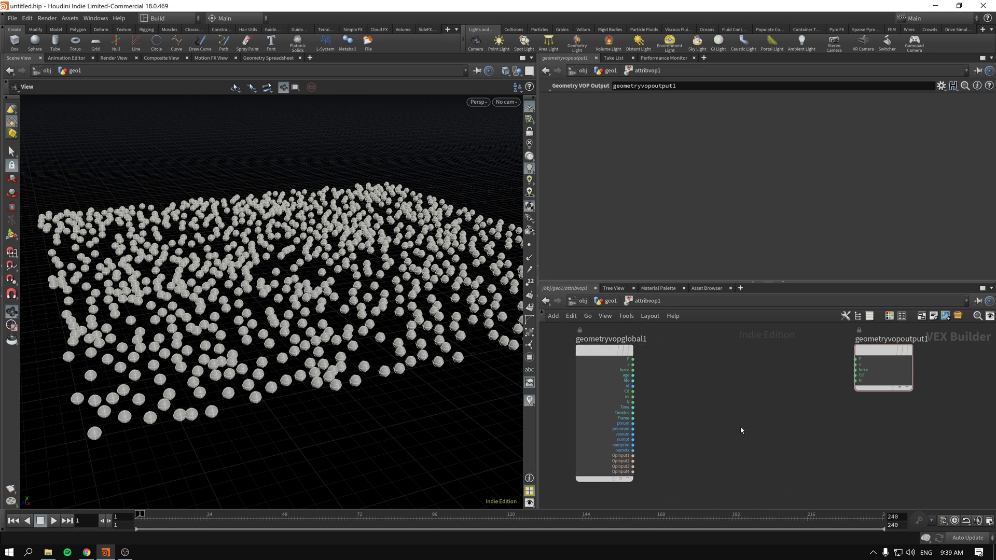
# Step: Add a Bind node below the geometry output node
pyautogui.press('Tab')
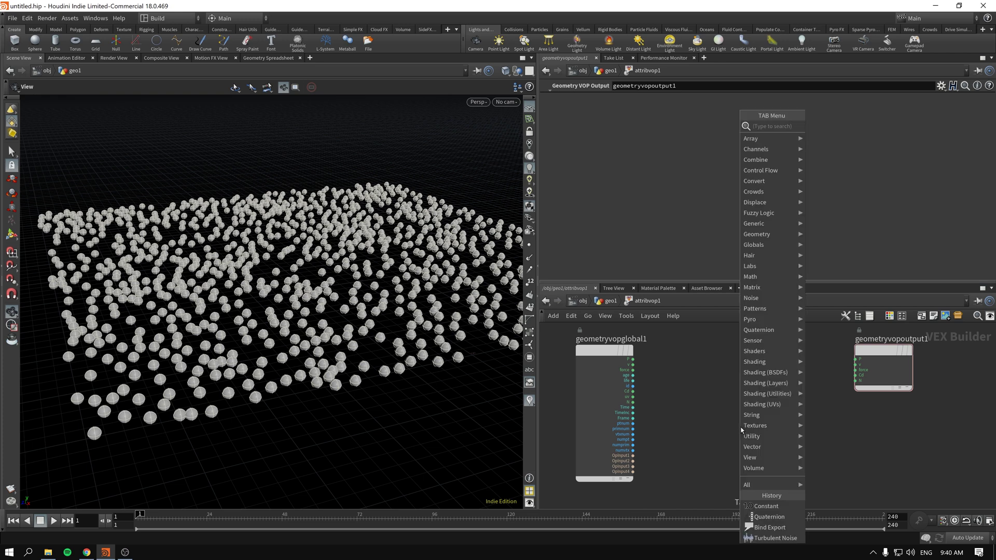
pyautogui.write('bin')
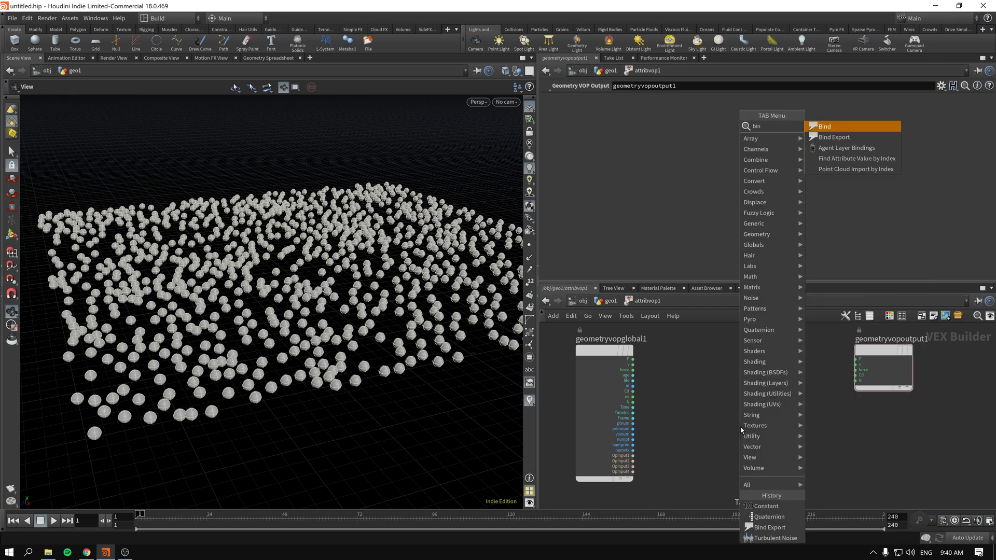
pyautogui.press('Down')
pyautogui.press('Return')
pyautogui.click(812, 469)
pyautogui.moveTo(813, 469); pyautogui.dragTo(842, 468)
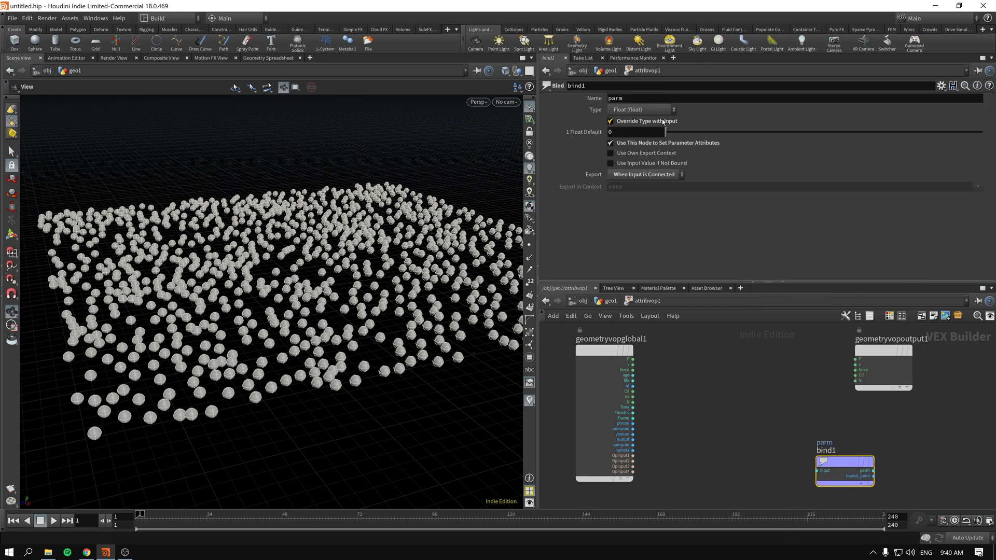
# Step: Name the Bind node's attribute pscale and shift the node slightly away from the global parameters
pyautogui.moveTo(635, 99); pyautogui.dragTo(588, 112)
pyautogui.write('psca')
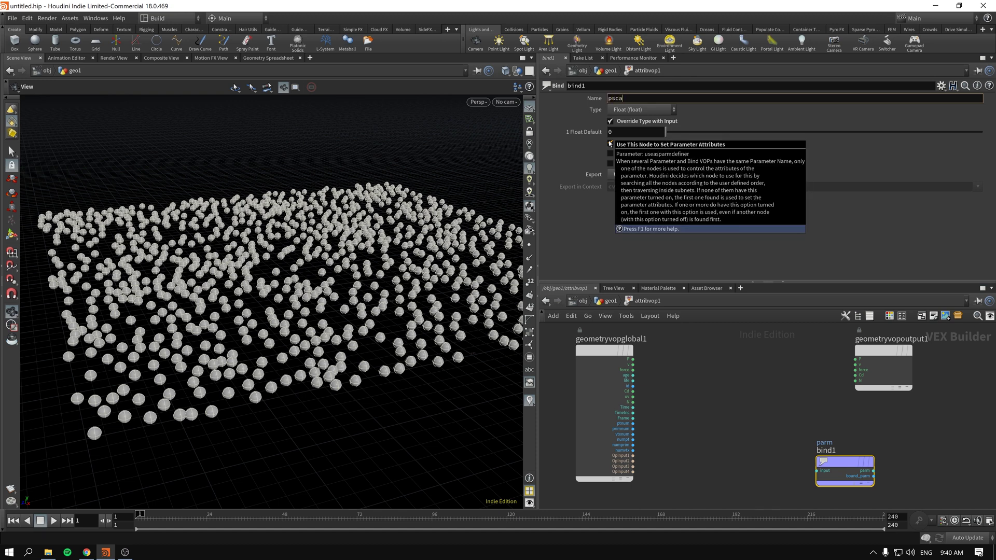
pyautogui.write('le')
pyautogui.press('Return')
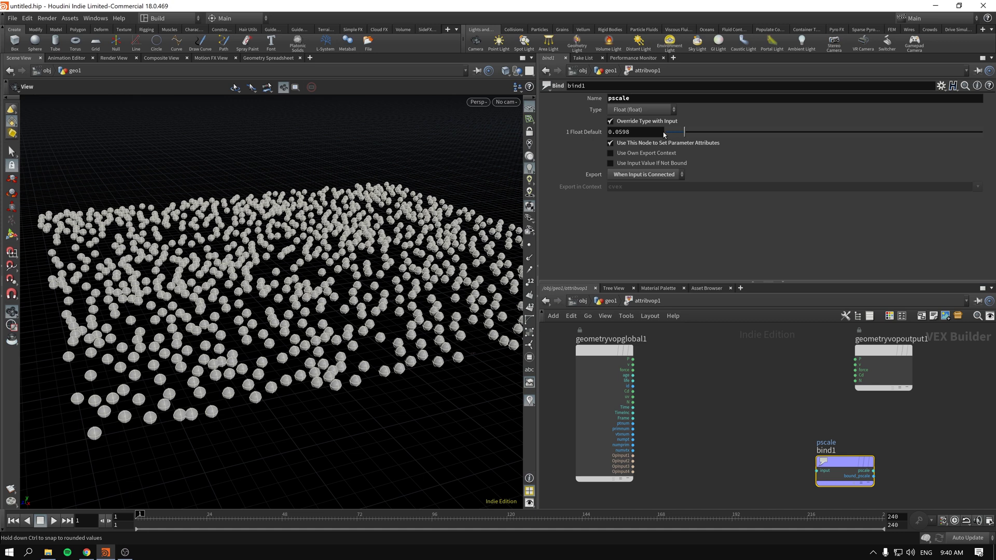
pyautogui.moveTo(845, 464); pyautogui.dragTo(866, 460)
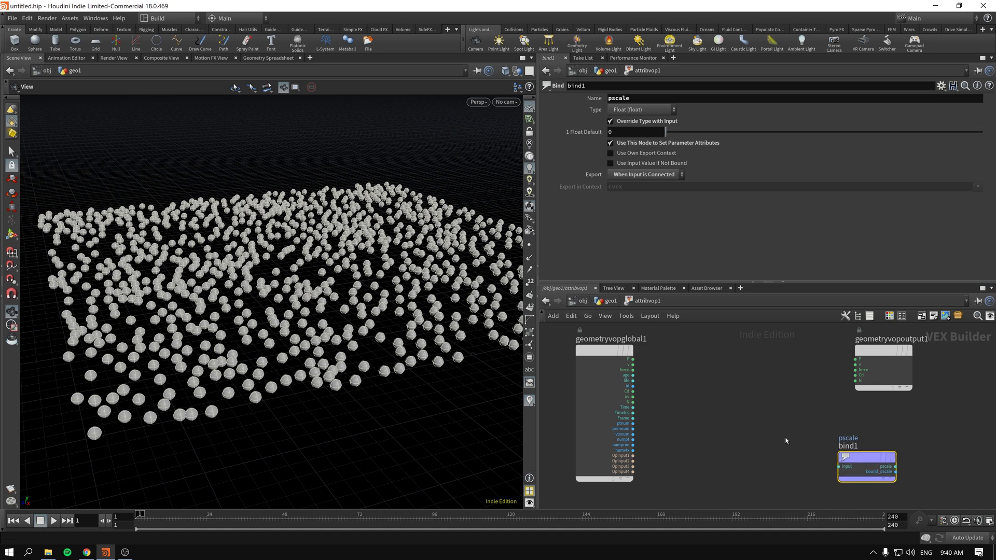
# Step: Add a Constant node between the global parameters and Bind nodes, and wire its value into the Bind's input
pyautogui.moveTo(756, 443); pyautogui.dragTo(736, 395, button='middle')
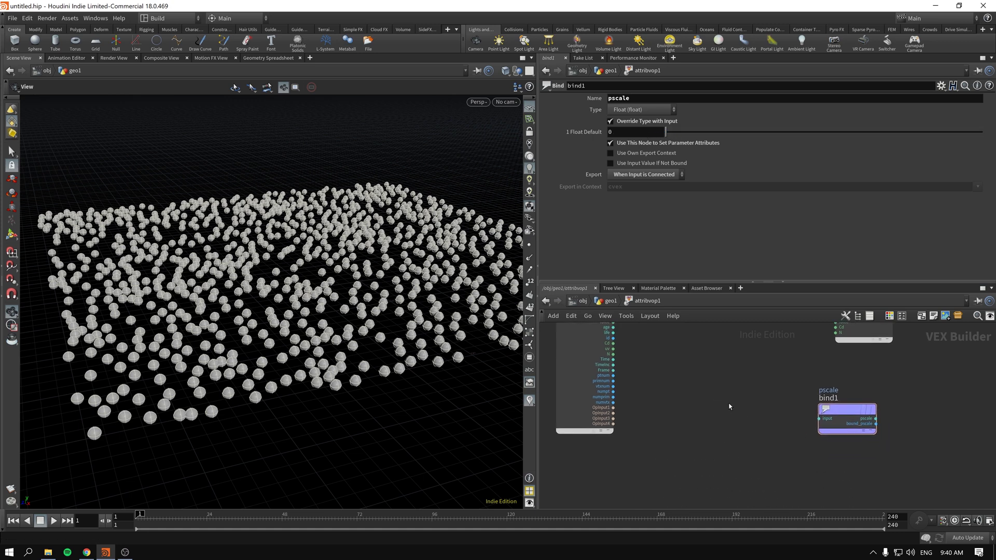
pyautogui.press('Tab')
pyautogui.write('const')
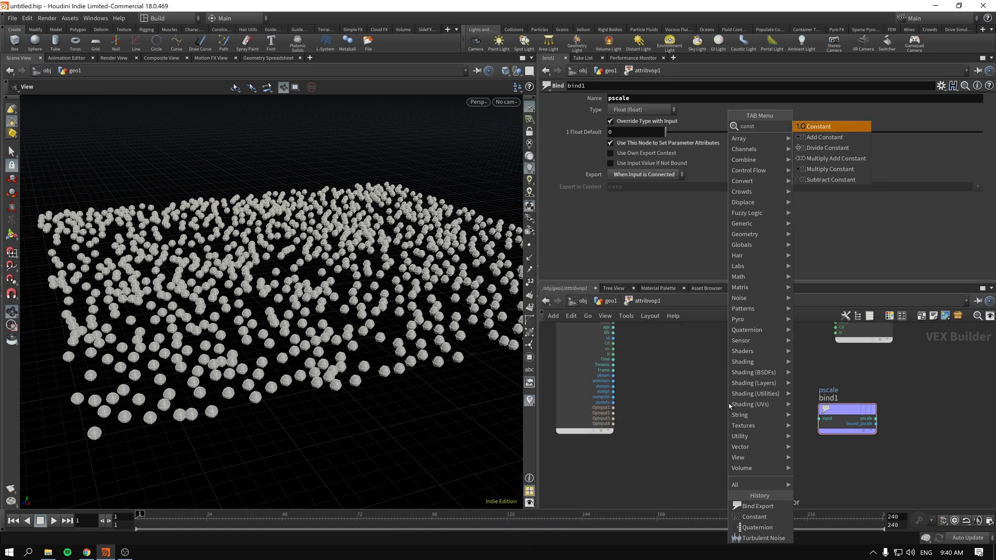
pyautogui.press('Return')
pyautogui.click(714, 413)
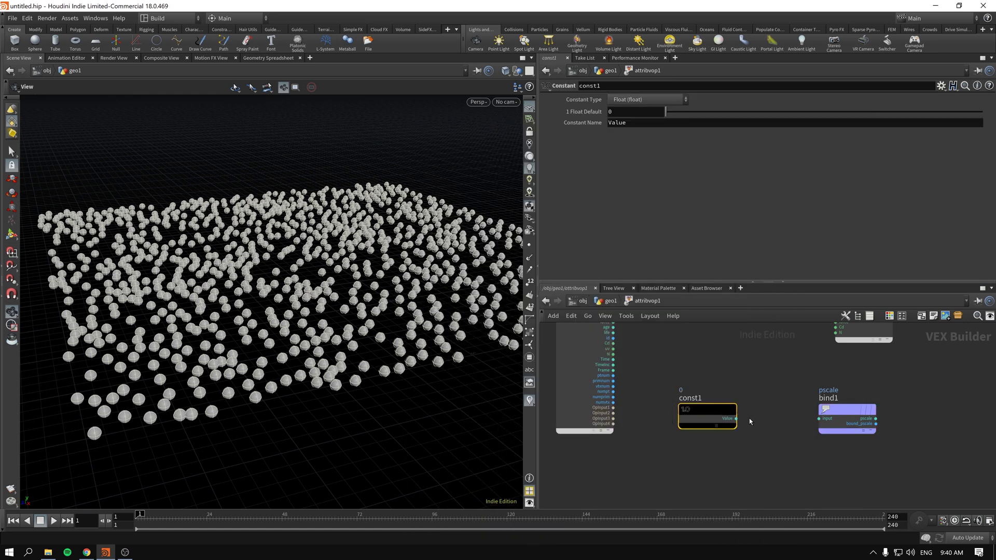
pyautogui.moveTo(788, 421); pyautogui.dragTo(819, 418)
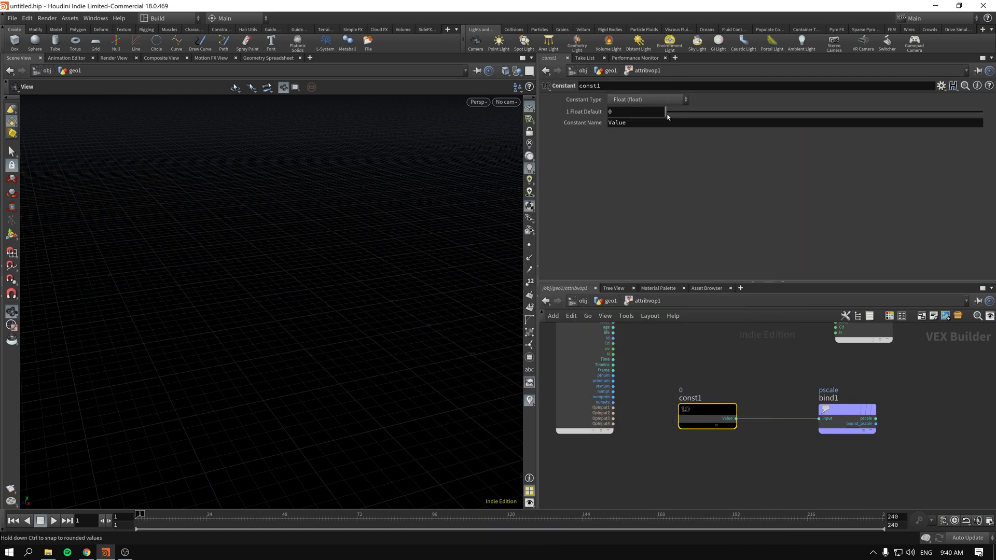
# Step: Set the constant's float default to about 0.2525 and align the Constant and Bind nodes
pyautogui.moveTo(776, 115); pyautogui.dragTo(745, 114)
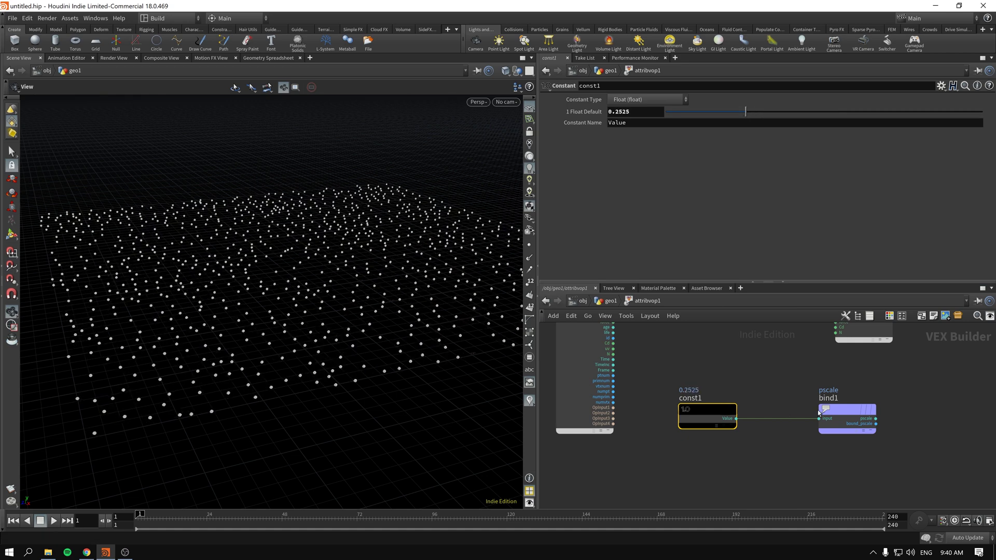
pyautogui.moveTo(839, 413); pyautogui.dragTo(855, 412)
pyautogui.moveTo(698, 409)
pyautogui.mouseDown()
pyautogui.moveTo(718, 403)
pyautogui.moveTo(709, 407)
pyautogui.mouseUp()
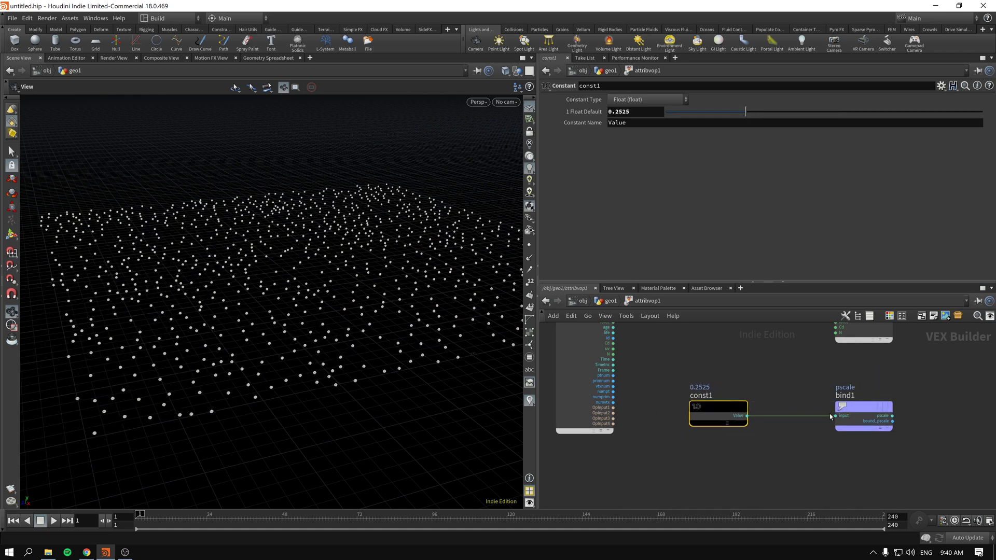
# Step: Promote the Bind's input to a parameter and set that parameter to 1 on the Attribute VOP node
pyautogui.rightClick(839, 417)
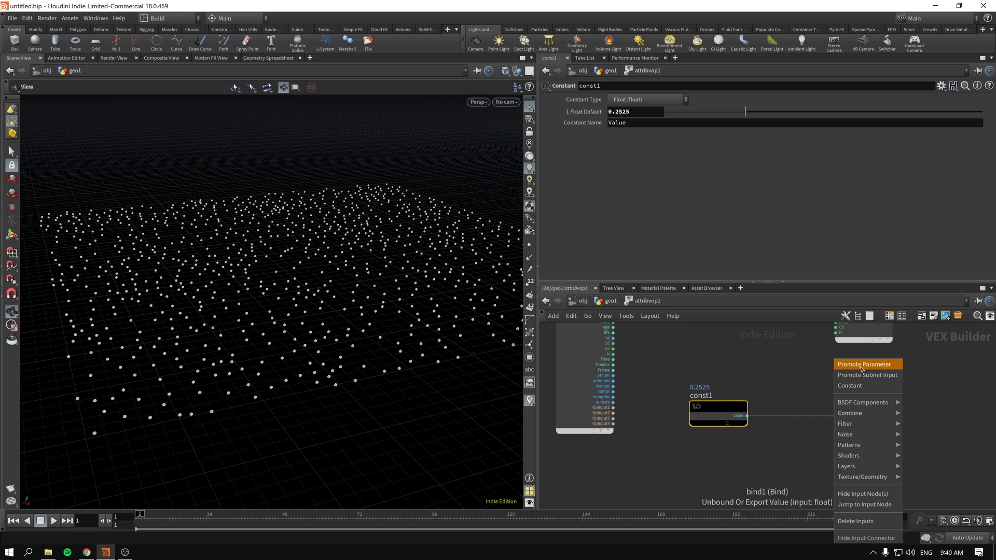
pyautogui.click(843, 363)
pyautogui.click(833, 414)
pyautogui.press('u')
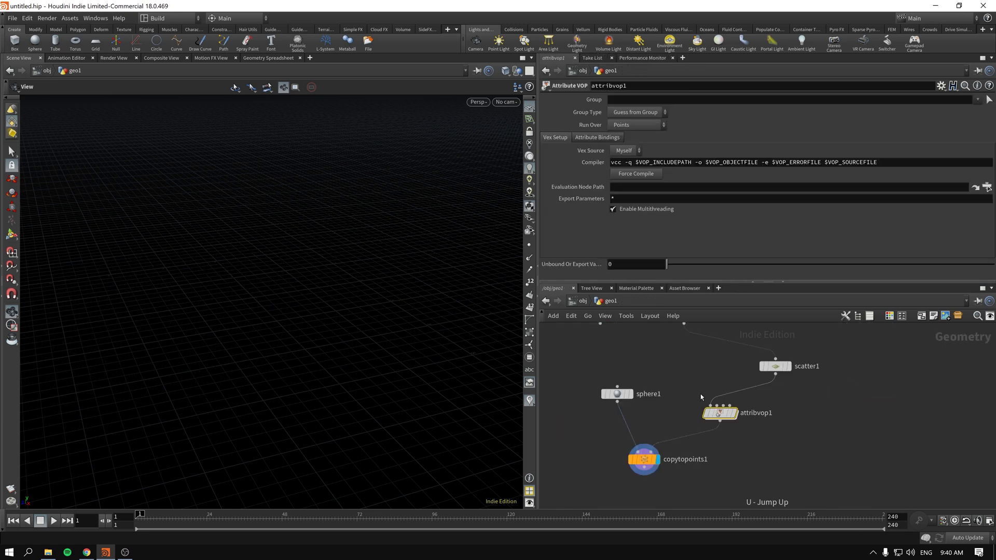
pyautogui.moveTo(709, 404); pyautogui.dragTo(742, 411)
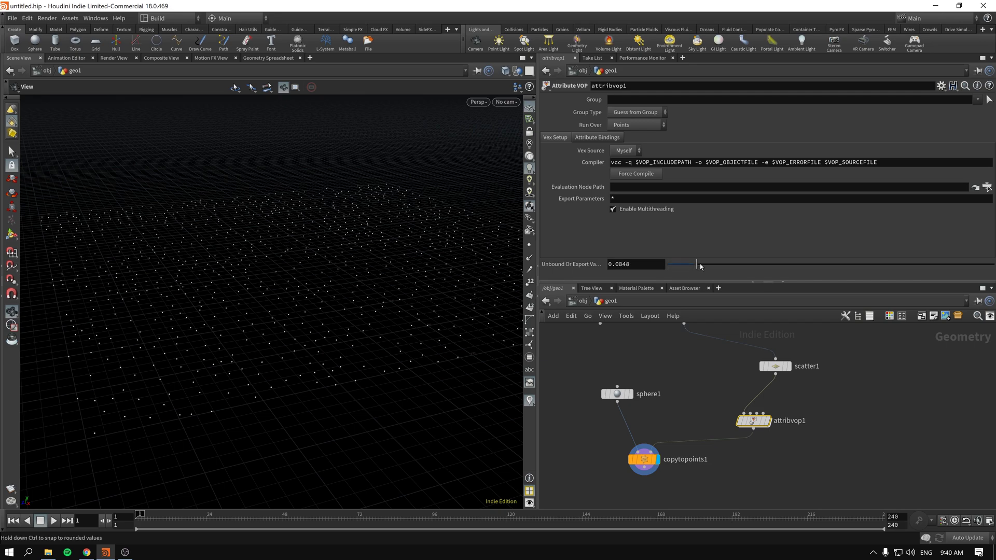
pyautogui.moveTo(700, 267); pyautogui.dragTo(991, 264)
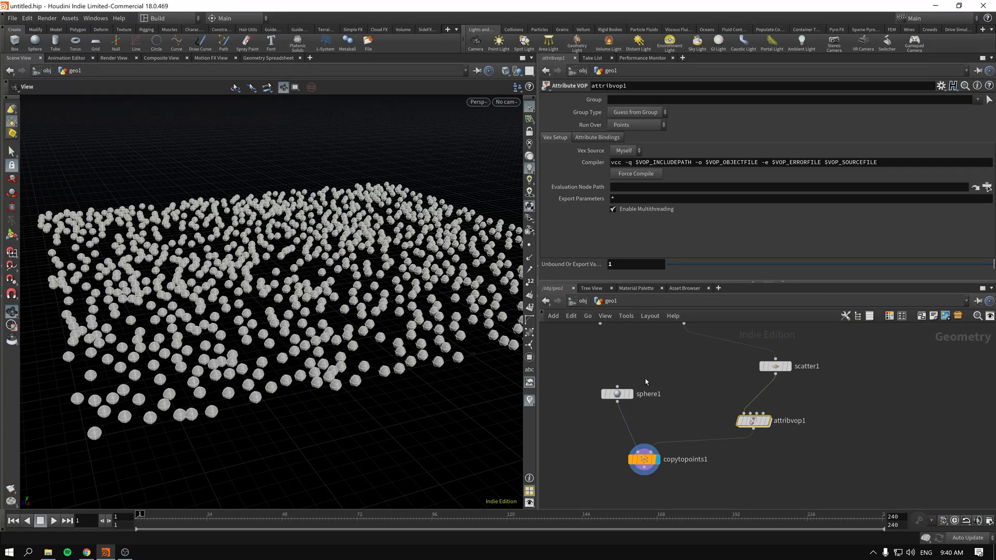
# Step: Set the sphere's Uniform Scale to about 0.507 and the Attribute VOP's promoted input value to about 0.366
pyautogui.moveTo(653, 413); pyautogui.dragTo(569, 376)
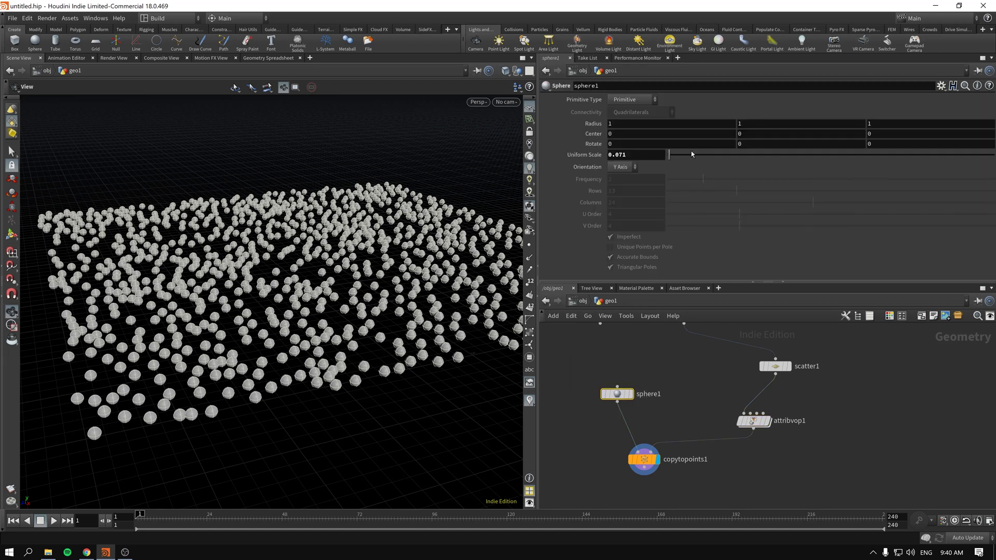
pyautogui.moveTo(675, 157); pyautogui.dragTo(684, 158)
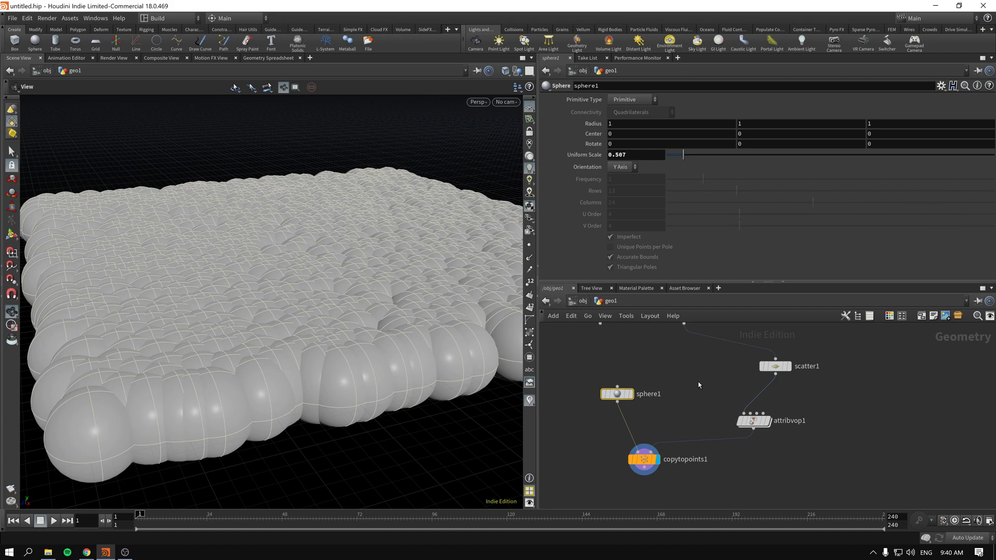
pyautogui.click(753, 420)
pyautogui.moveTo(985, 269); pyautogui.dragTo(787, 266)
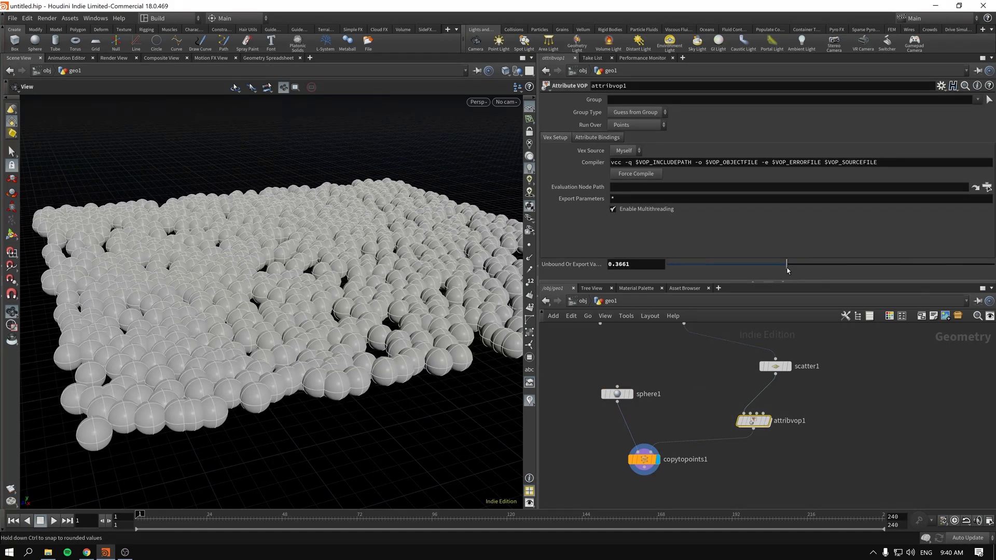
# Step: Reopen the Attribute VOP's network and add an Anti-Aliased Noise node between the global parameters and the Bind
pyautogui.doubleClick(754, 423)
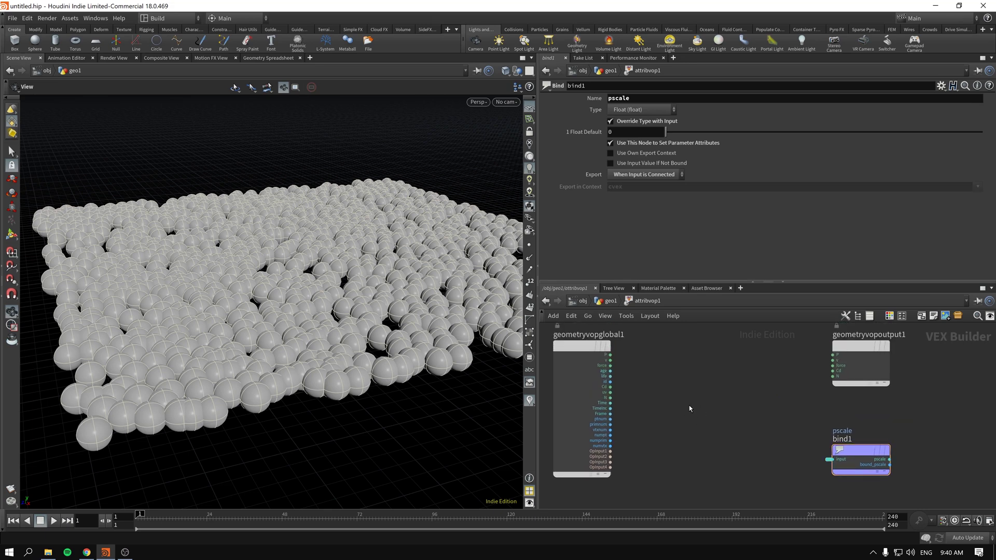
pyautogui.press('Tab')
pyautogui.write('noi')
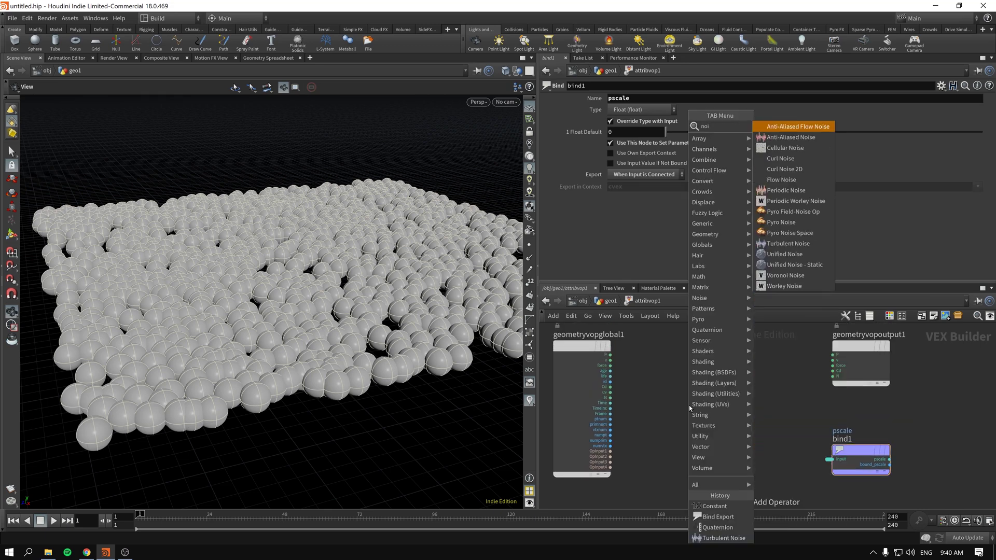
pyautogui.press('Down')
pyautogui.press('Return')
pyautogui.click(688, 395)
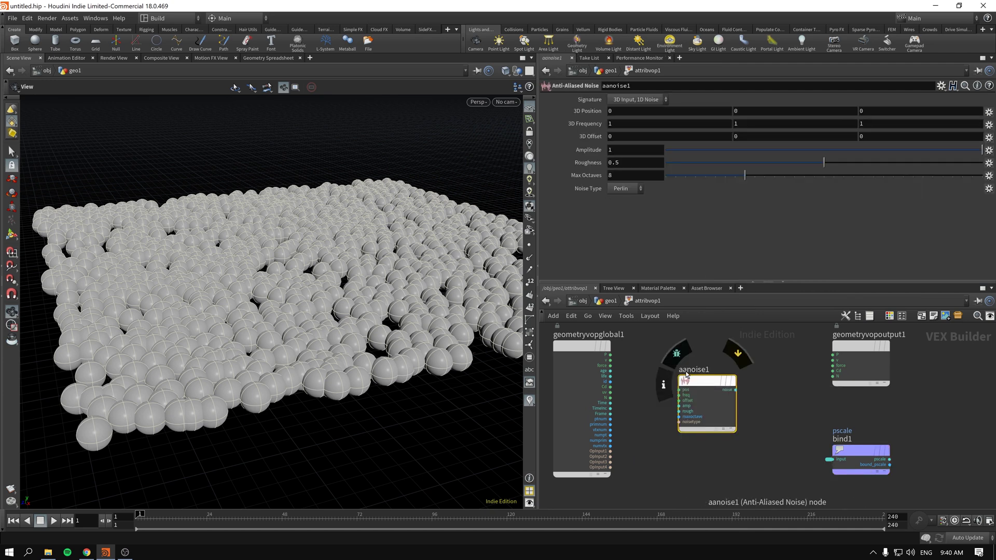
# Step: Wire the global point position P into the noise's pos input and the noise output into the pscale Bind's input
pyautogui.click(610, 355)
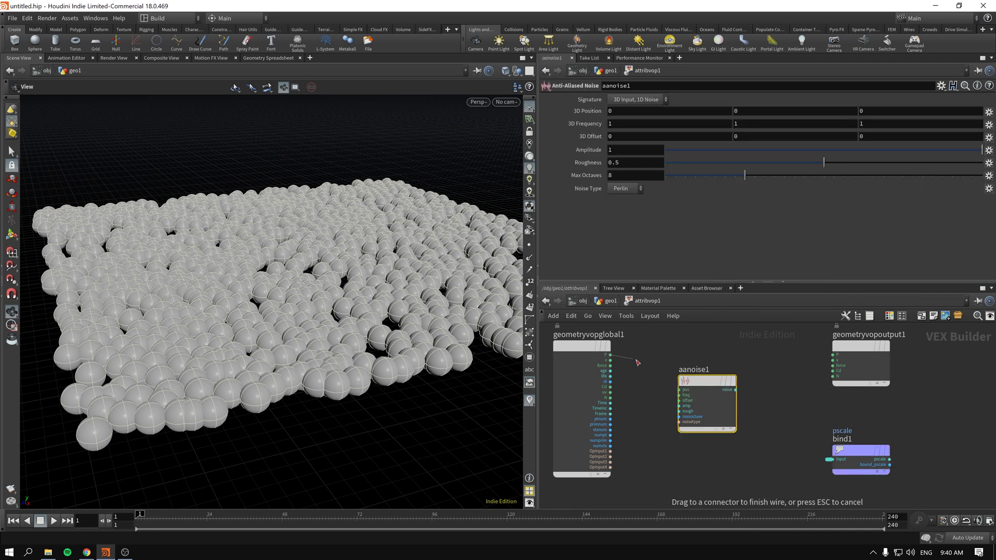
pyautogui.click(669, 389)
pyautogui.moveTo(692, 382); pyautogui.dragTo(710, 445)
pyautogui.moveTo(786, 444); pyautogui.dragTo(714, 382, button='middle')
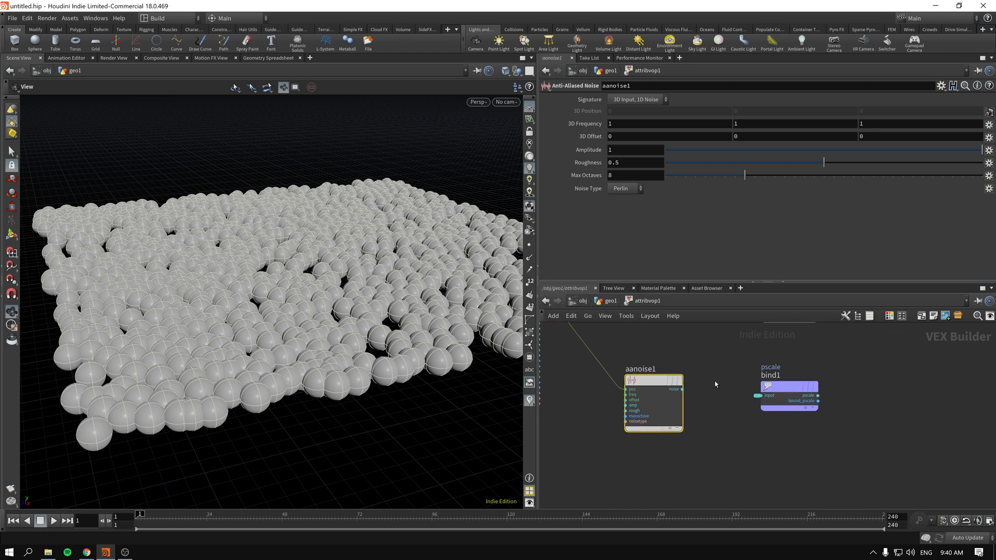
pyautogui.click(682, 389)
pyautogui.click(760, 395)
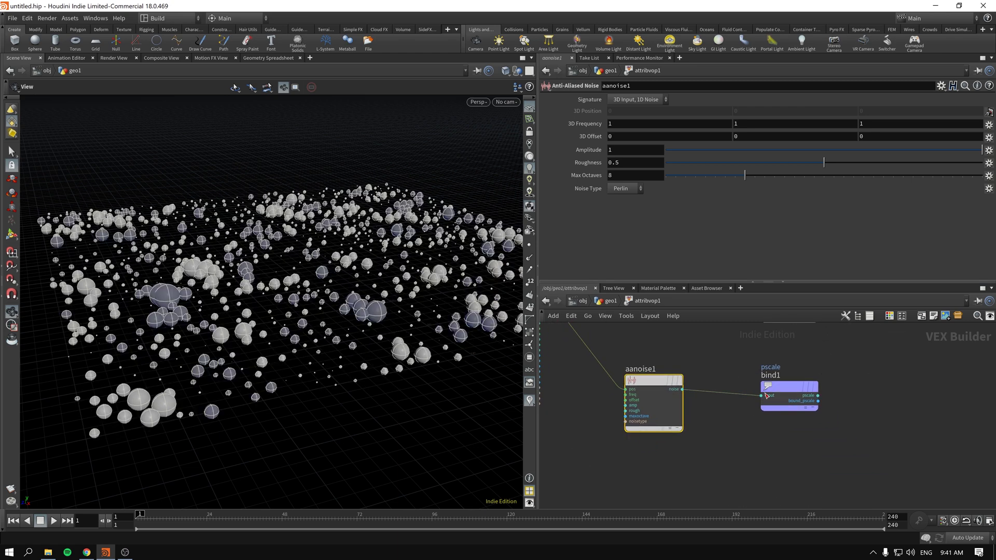
# Step: Reposition the noise node slightly closer to the Bind and select the Bind node to show its parameters
pyautogui.moveTo(653, 383)
pyautogui.moveTo(653, 384); pyautogui.dragTo(677, 401)
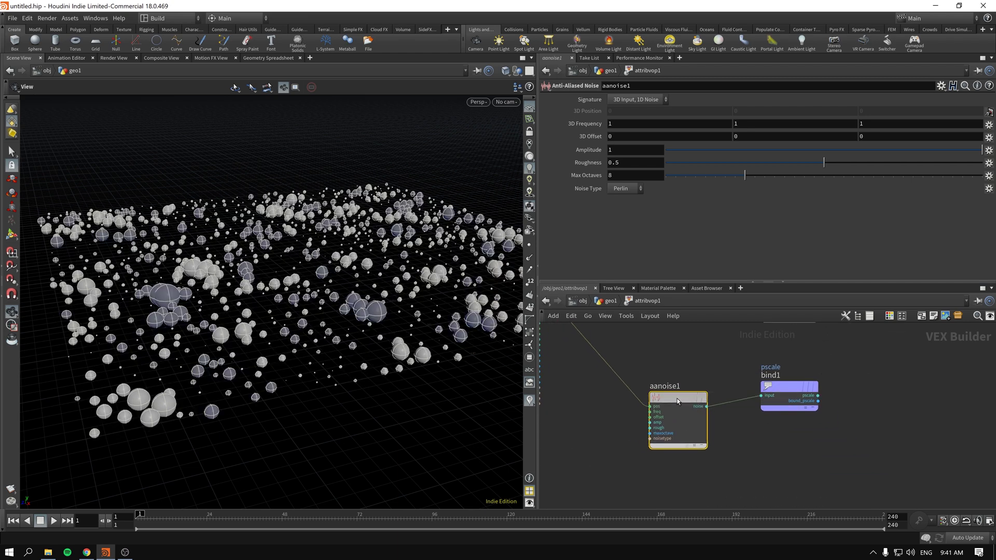
pyautogui.doubleClick(771, 375)
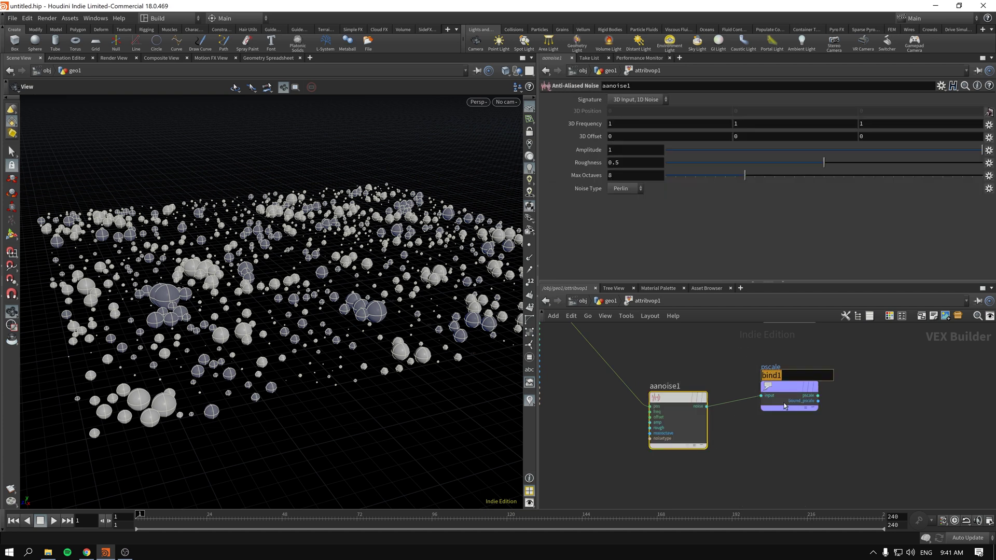
pyautogui.click(784, 406)
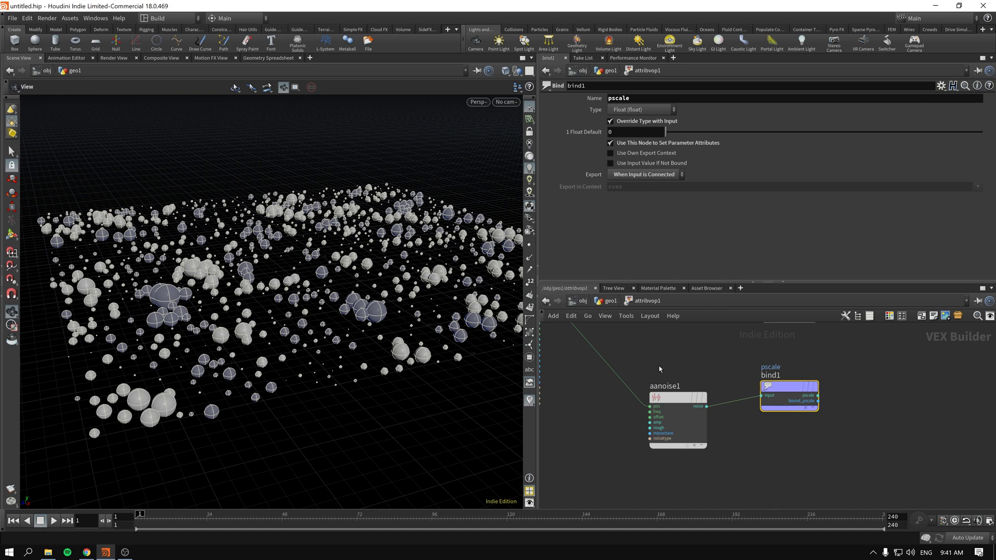
# Step: Set the Anti-Aliased Noise's Roughness to about 0.6656 and its first 3D Offset component to 0.47
pyautogui.click(670, 385)
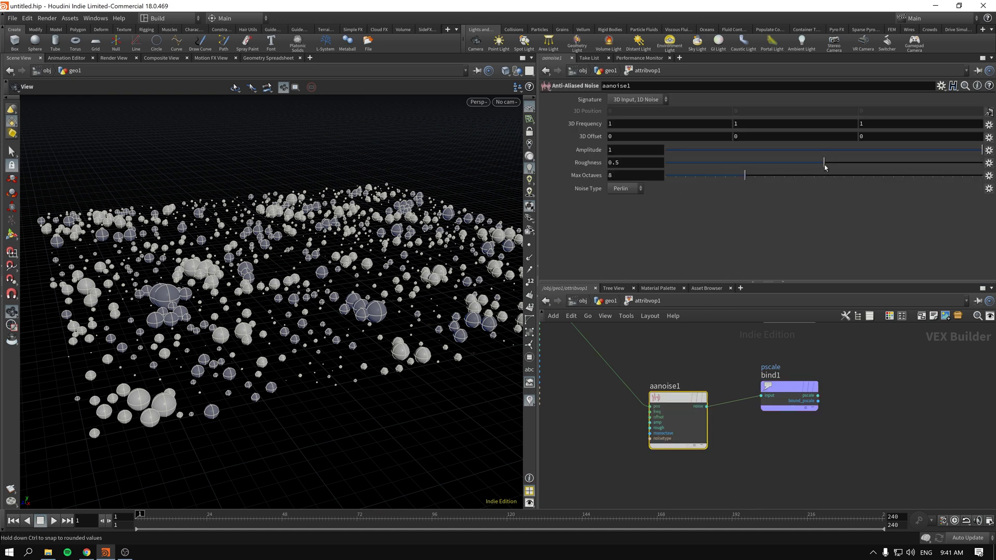
pyautogui.moveTo(825, 166); pyautogui.dragTo(875, 170)
pyautogui.moveTo(615, 136); pyautogui.dragTo(913, 159, button='middle')
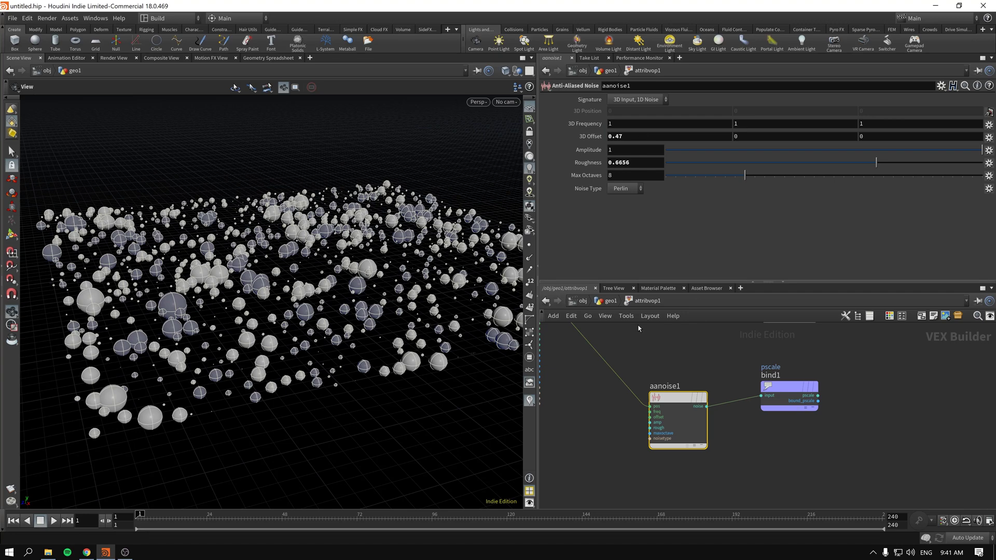
# Step: Return to the geo1 network and move the Attribute VOP directly beneath the Scatter node
pyautogui.click(606, 303)
pyautogui.click(644, 459)
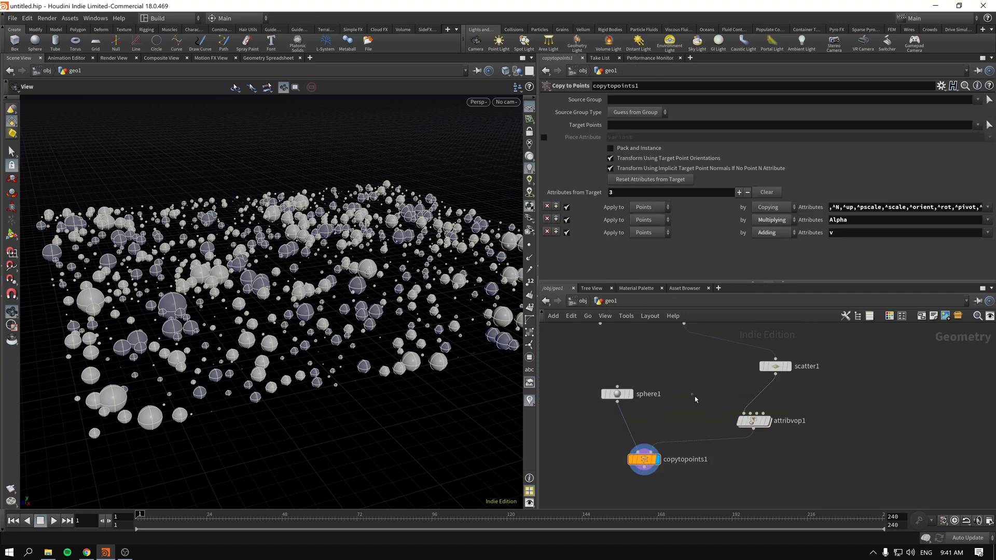
pyautogui.moveTo(691, 393); pyautogui.dragTo(766, 430)
pyautogui.moveTo(339, 302); pyautogui.dragTo(311, 278)
pyautogui.moveTo(686, 395); pyautogui.dragTo(775, 411)
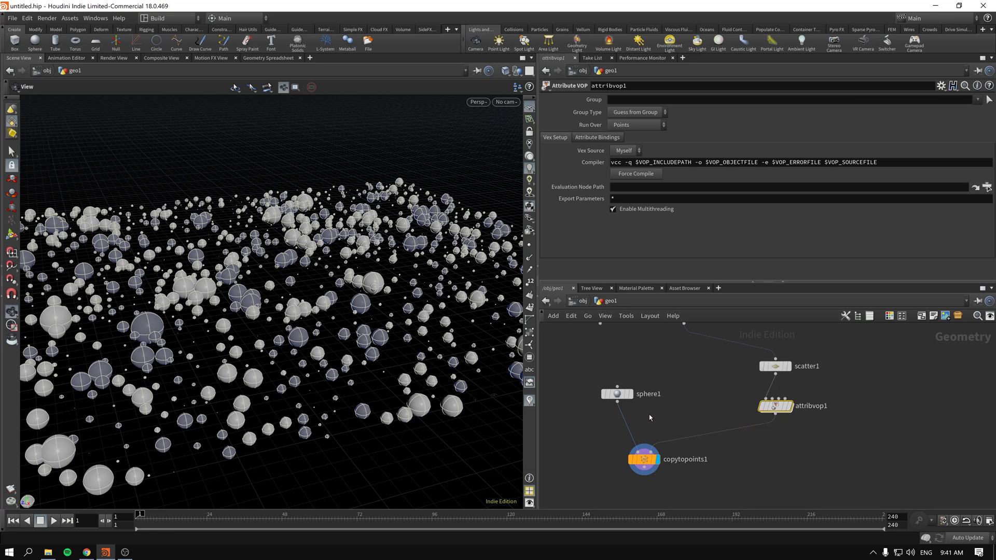
pyautogui.moveTo(658, 423); pyautogui.dragTo(658, 423)
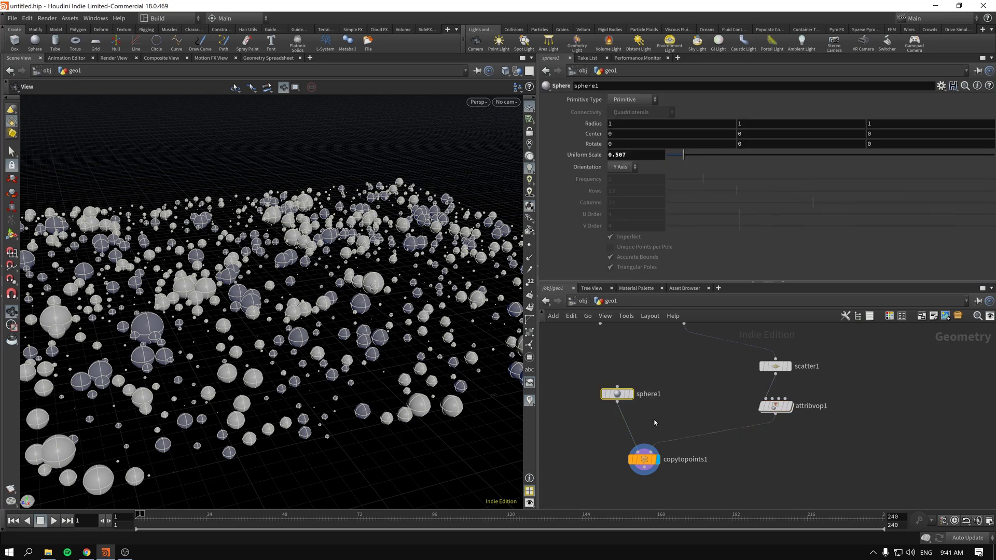
pyautogui.moveTo(788, 412); pyautogui.dragTo(753, 397)
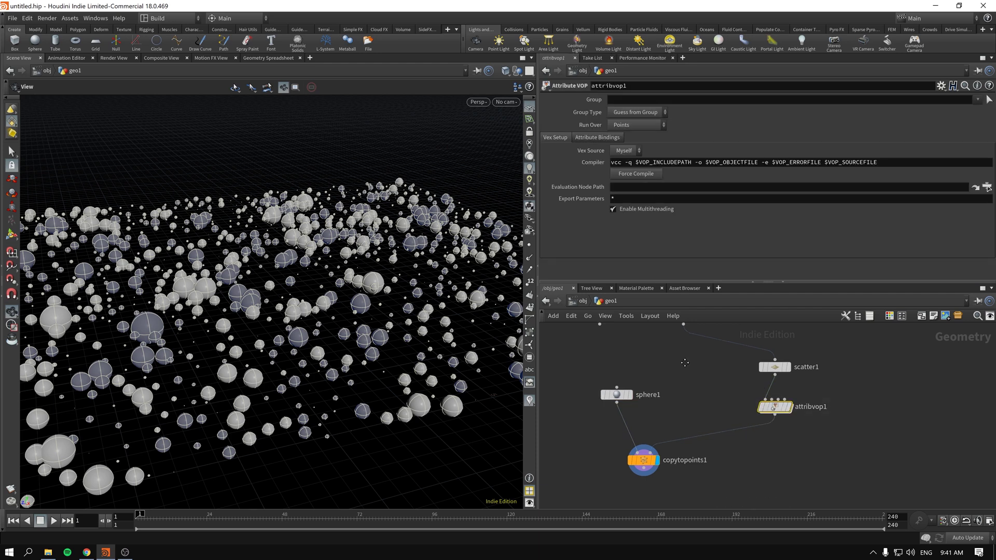
# Step: Move the sphere node aside and wire a new Box into Copy to Points as the source geometry instead
pyautogui.scroll(-2, 657, 398)
pyautogui.moveTo(633, 365); pyautogui.dragTo(596, 411)
pyautogui.moveTo(685, 404); pyautogui.dragTo(690, 457)
# Step: Open the Attribute VOP's network and delete the pscale Bind and the Anti-Aliased Noise node
pyautogui.click(753, 426)
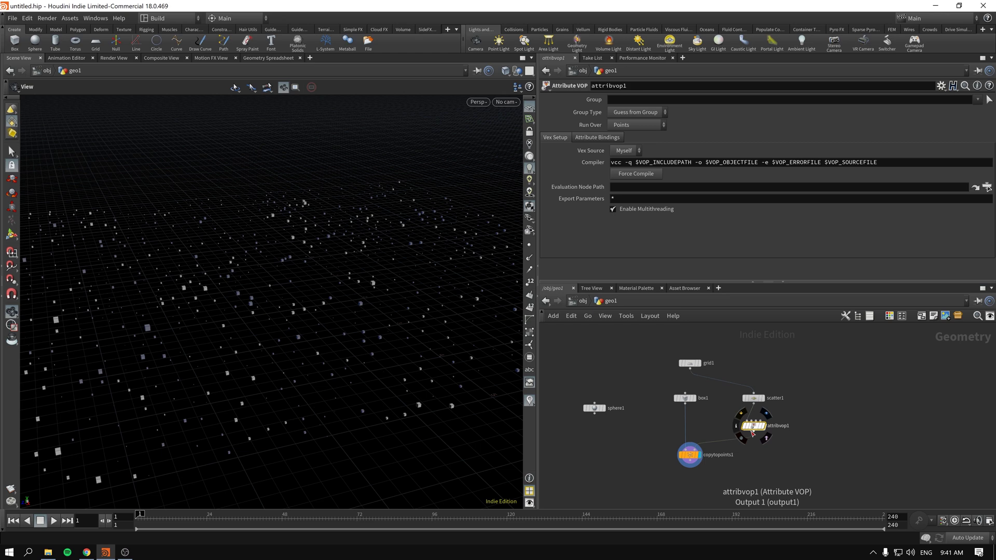
pyautogui.doubleClick(753, 426)
pyautogui.click(781, 388)
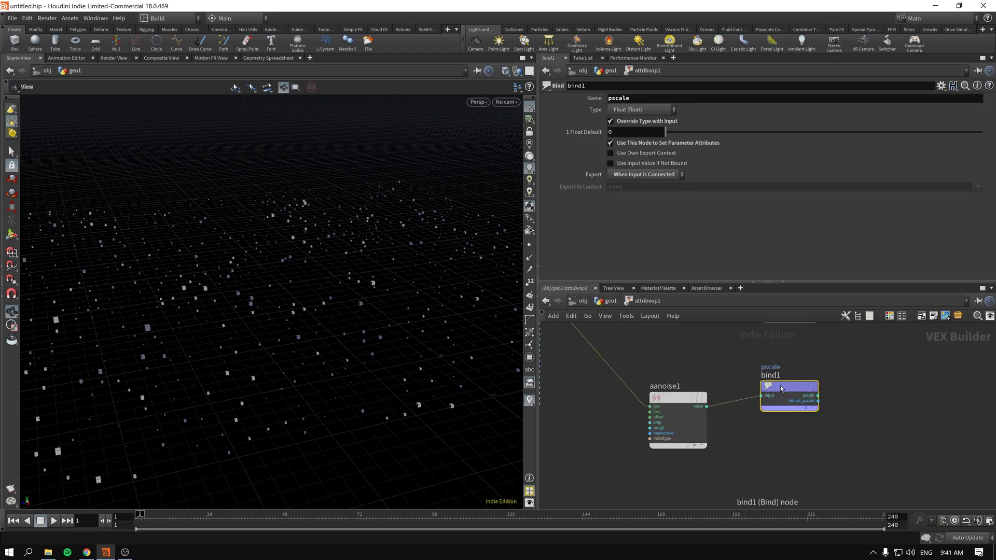
pyautogui.click(675, 398)
pyautogui.press('Delete')
pyautogui.press('Delete')
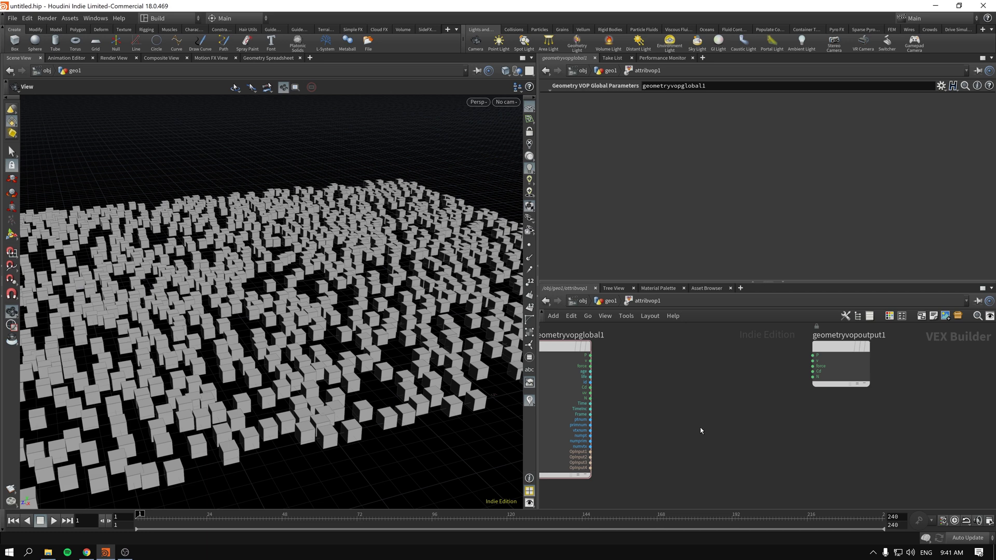
# Step: Add a Turbulent Noise node with the 3D Noise signature and wire the global point position P into its pos input
pyautogui.press('Tab')
pyautogui.write('noi')
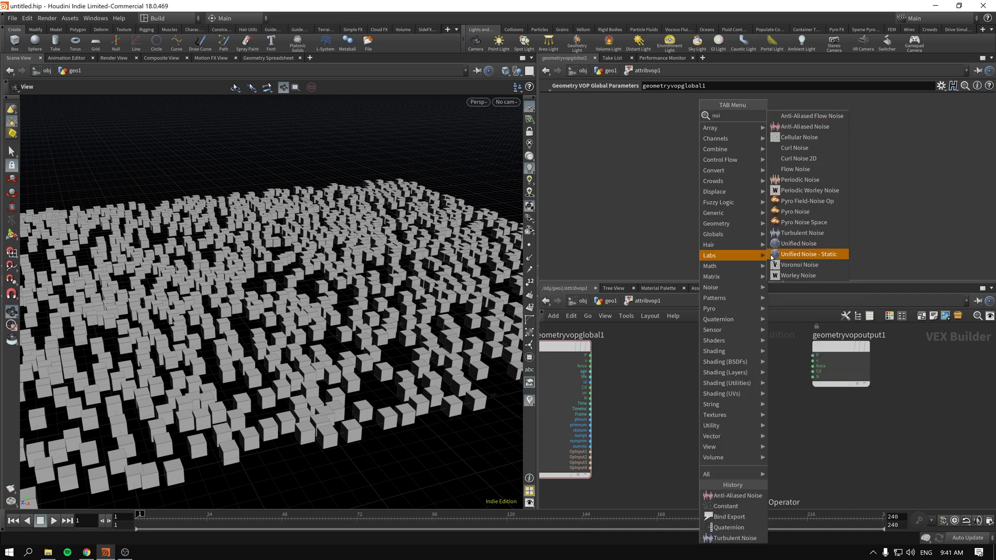
pyautogui.click(815, 237)
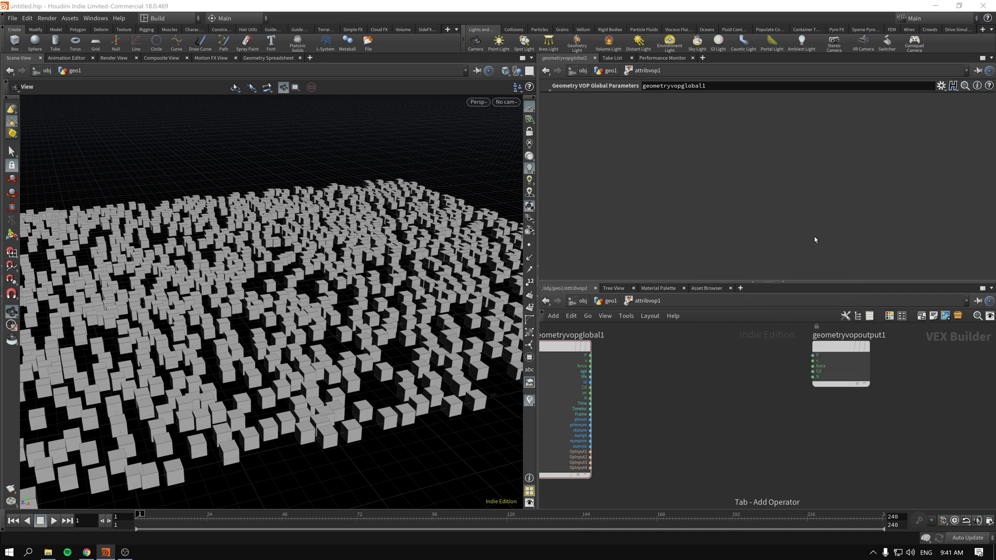
pyautogui.click(707, 420)
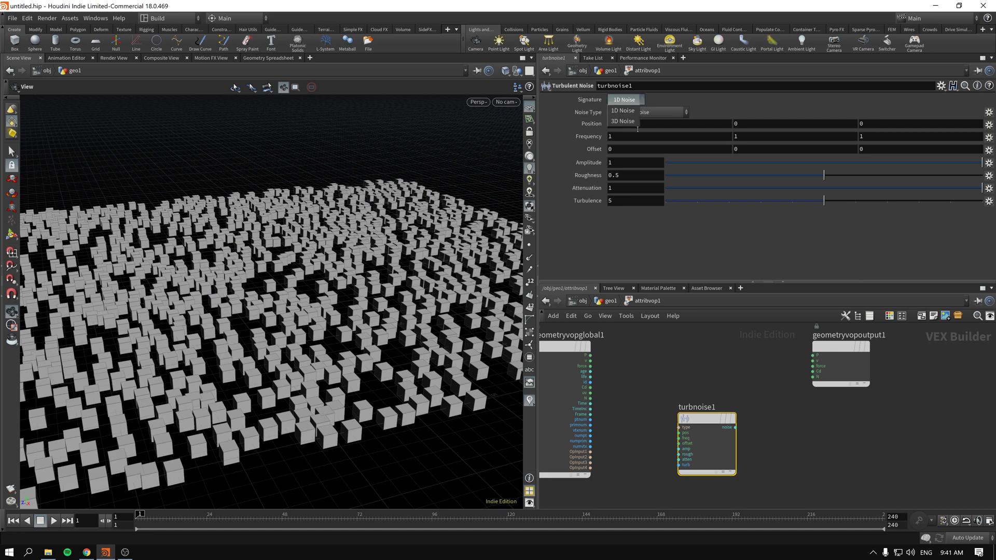
pyautogui.click(622, 99)
pyautogui.click(625, 125)
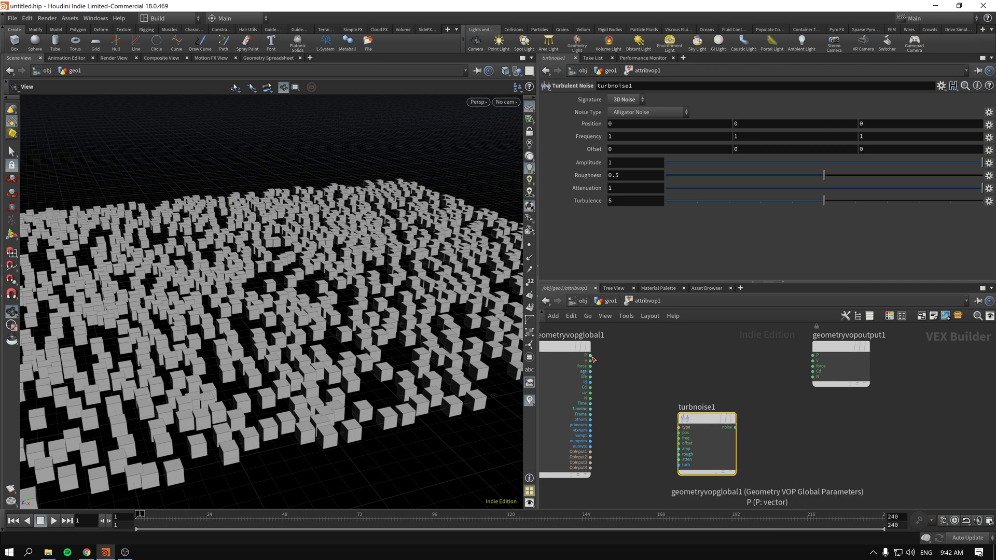
pyautogui.moveTo(591, 356); pyautogui.dragTo(652, 418)
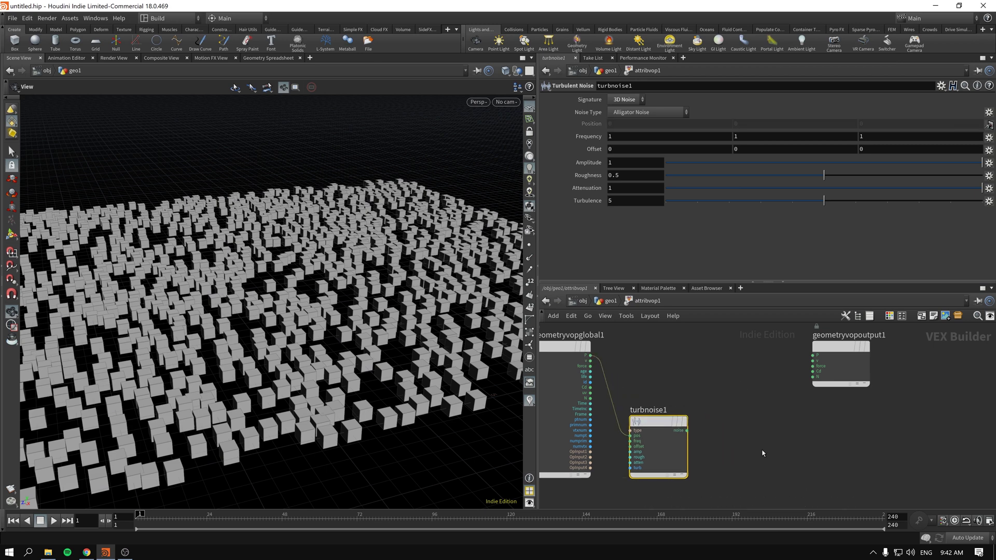
# Step: Add a Bind Export node named scale and set its type to 3 Floats (vector)
pyautogui.press('Tab')
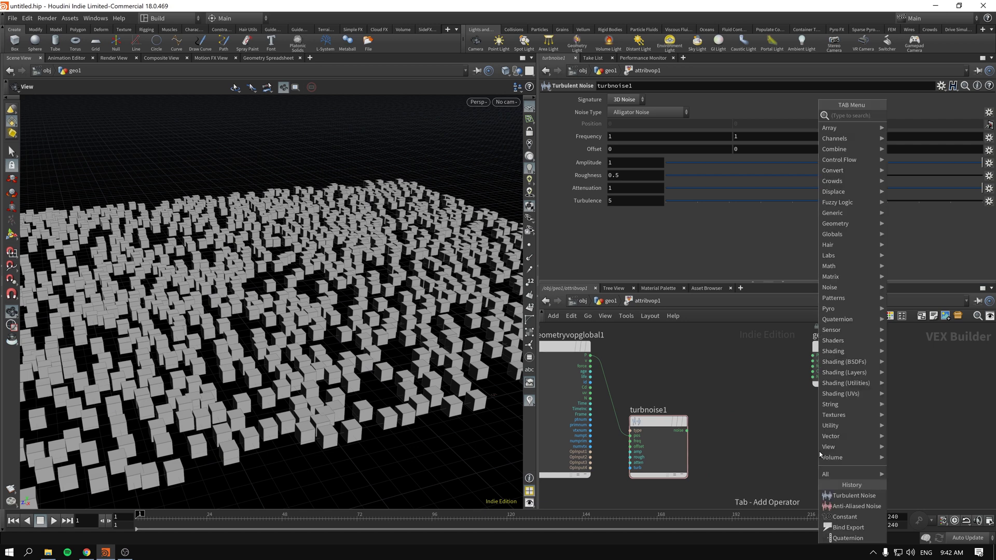
pyautogui.write('binde')
pyautogui.press('Return')
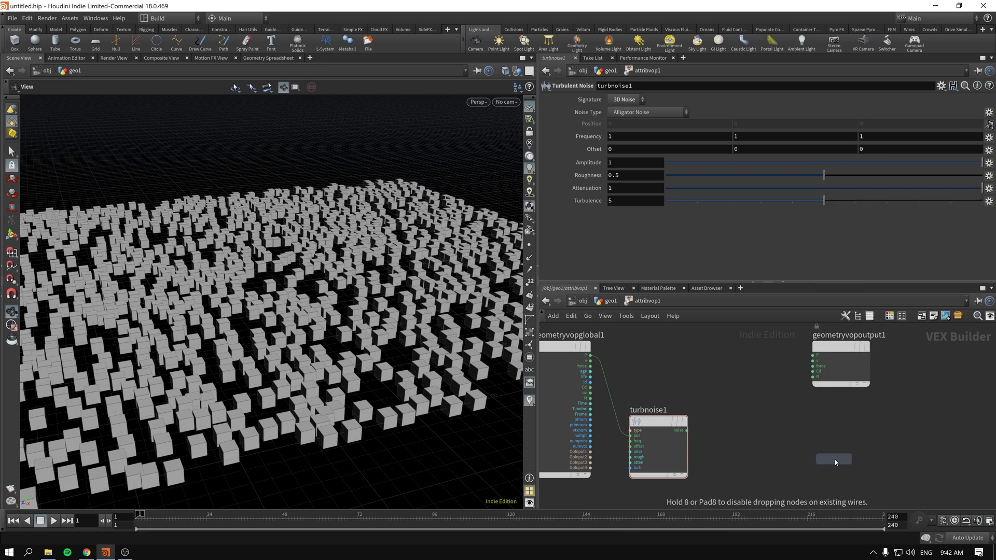
pyautogui.click(832, 459)
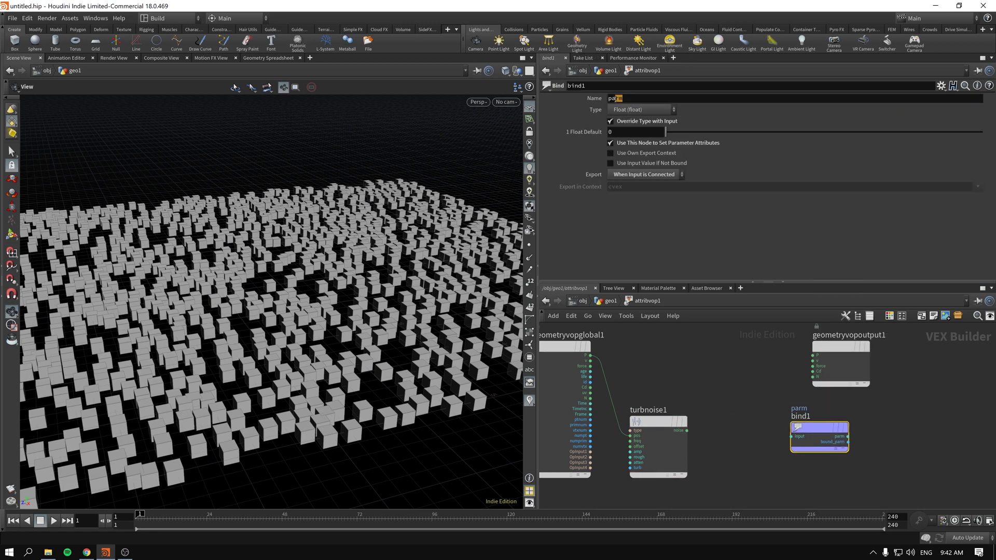
pyautogui.moveTo(615, 98); pyautogui.dragTo(586, 99)
pyautogui.write('ps')
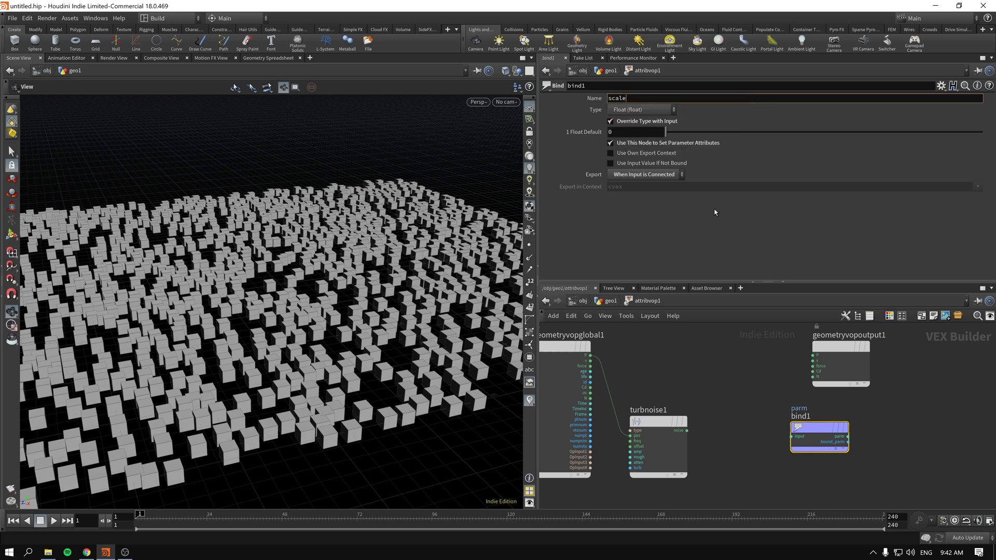
pyautogui.press('Return')
pyautogui.click(629, 110)
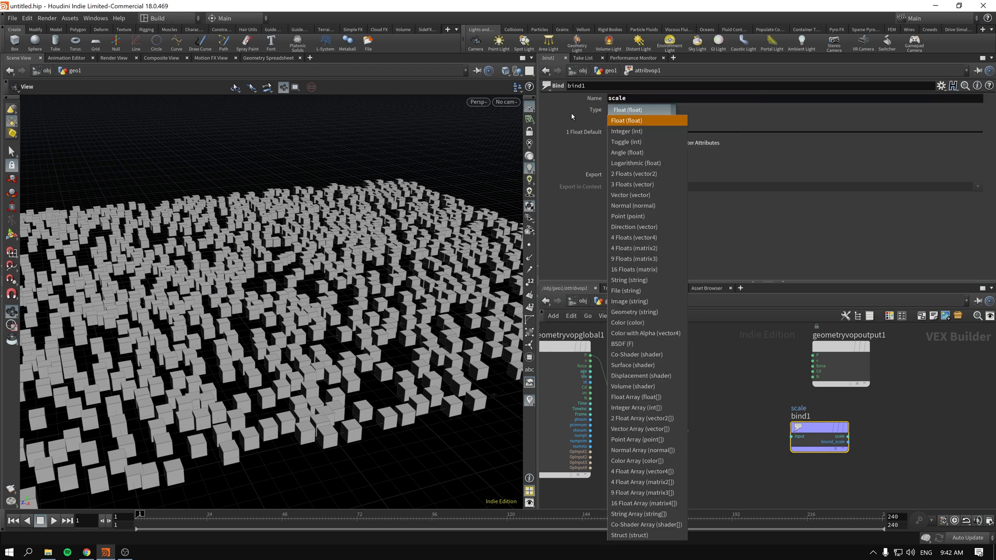
pyautogui.click(645, 185)
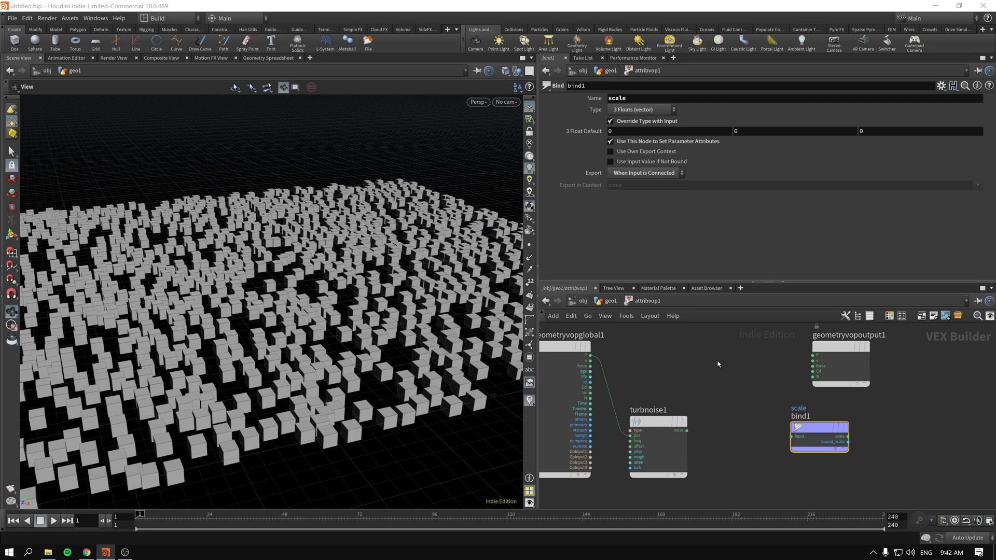
# Step: Wire the turbulent noise output into the scale Bind's input and move the noise node closer to the Bind
pyautogui.moveTo(687, 433); pyautogui.dragTo(791, 436)
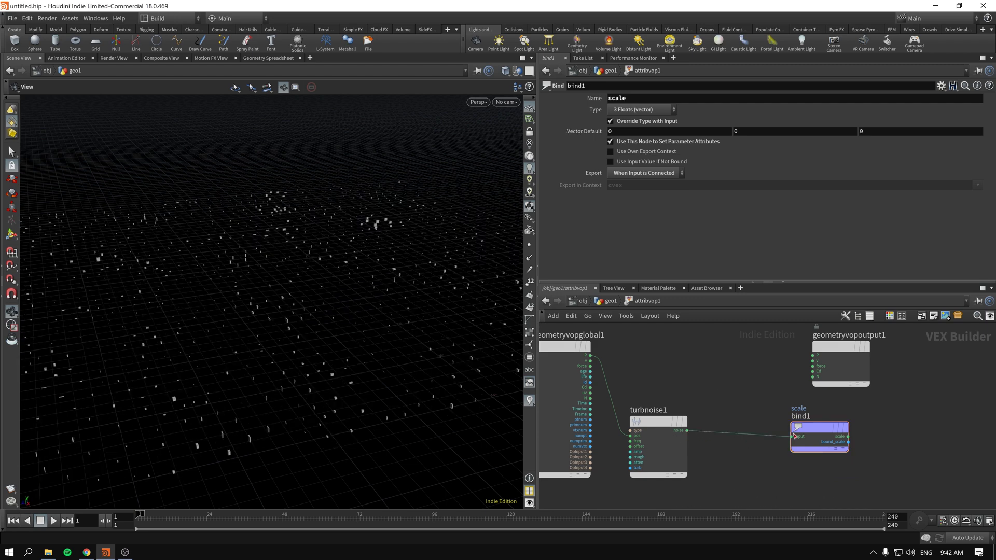
pyautogui.moveTo(281, 337); pyautogui.dragTo(256, 236)
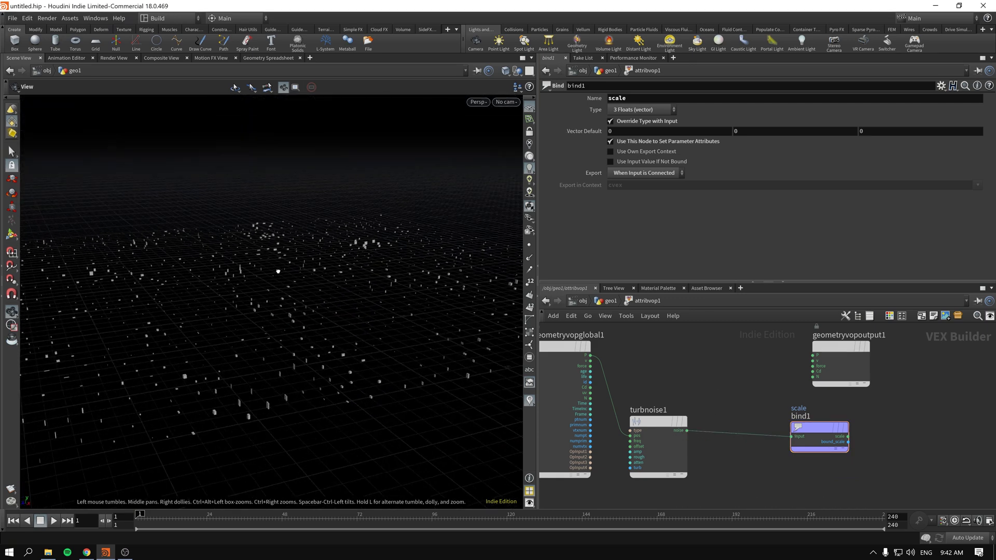
pyautogui.moveTo(658, 424); pyautogui.dragTo(683, 425)
# Step: Return to the geo1 network and set the box's Uniform Scale to 0.61
pyautogui.click(608, 302)
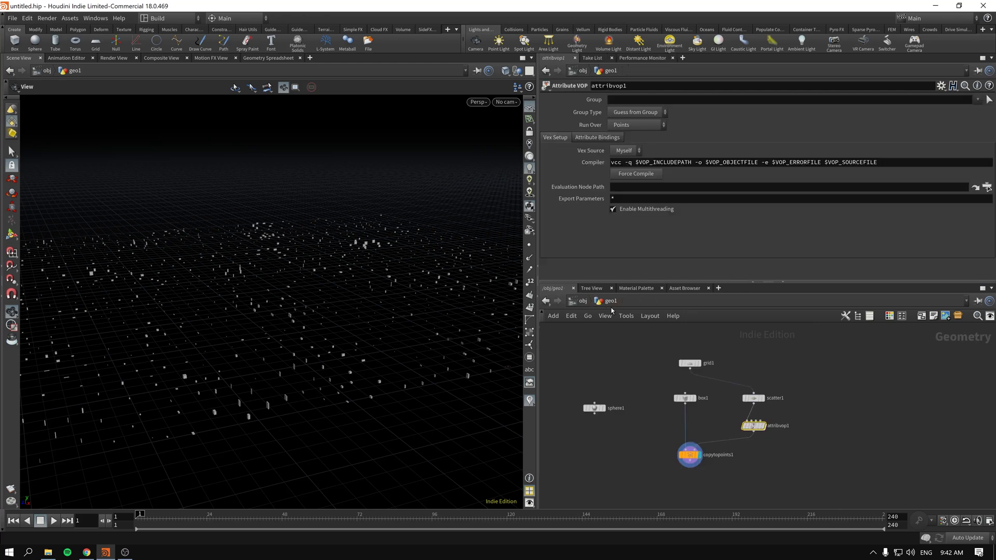
pyautogui.moveTo(648, 393); pyautogui.dragTo(701, 415)
pyautogui.moveTo(676, 169); pyautogui.dragTo(686, 165)
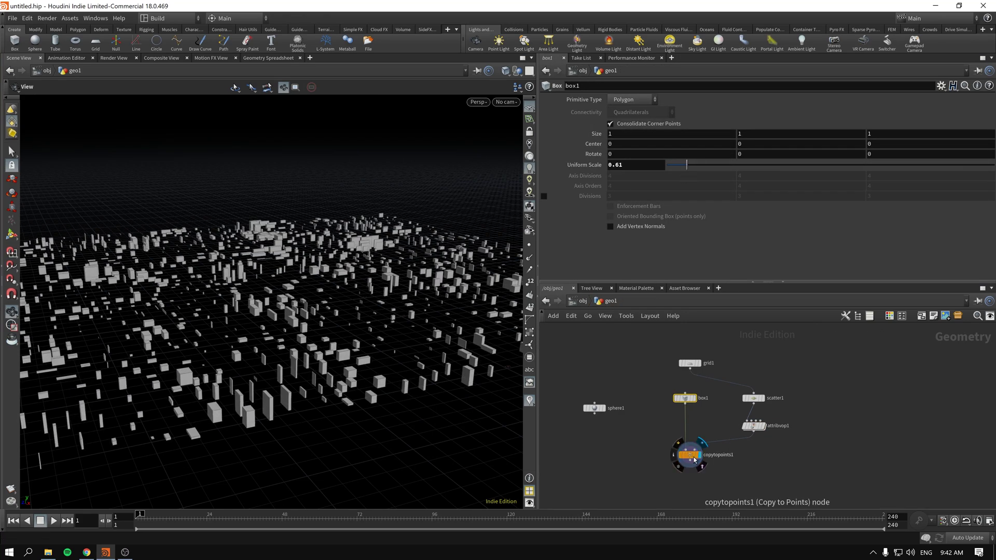
# Step: Reopen the Attribute VOP's network and set the Turbulent Noise's Roughness to about 0.4803
pyautogui.click(752, 425)
pyautogui.press('Return')
pyautogui.moveTo(692, 414); pyautogui.dragTo(715, 421)
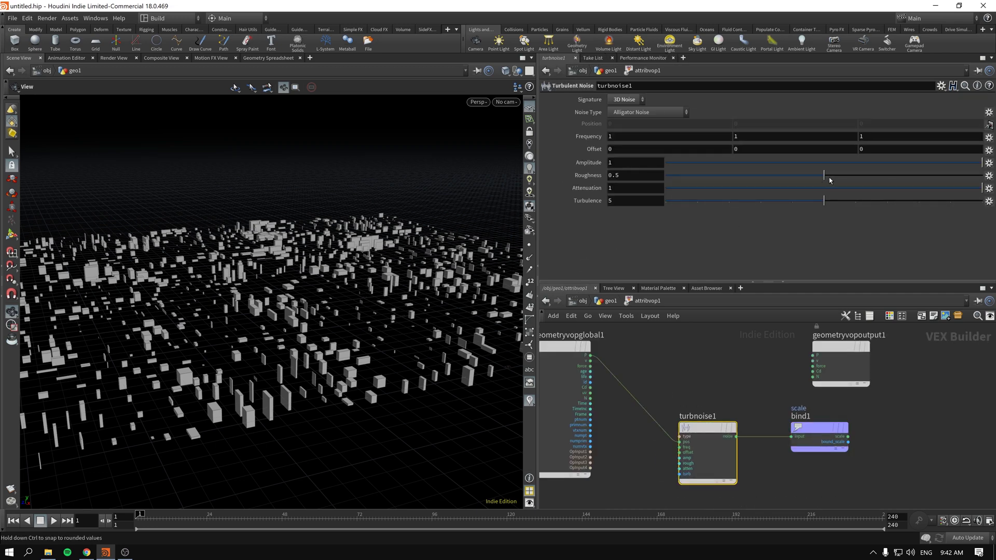
pyautogui.moveTo(778, 178); pyautogui.dragTo(817, 179)
pyautogui.moveTo(249, 400)
pyautogui.mouseDown()
pyautogui.moveTo(271, 373)
pyautogui.moveTo(318, 373)
pyautogui.moveTo(311, 400)
pyautogui.moveTo(249, 399)
pyautogui.mouseUp()
# Step: Return to the geo1 network and set the box's Y size to 1.8
pyautogui.click(610, 301)
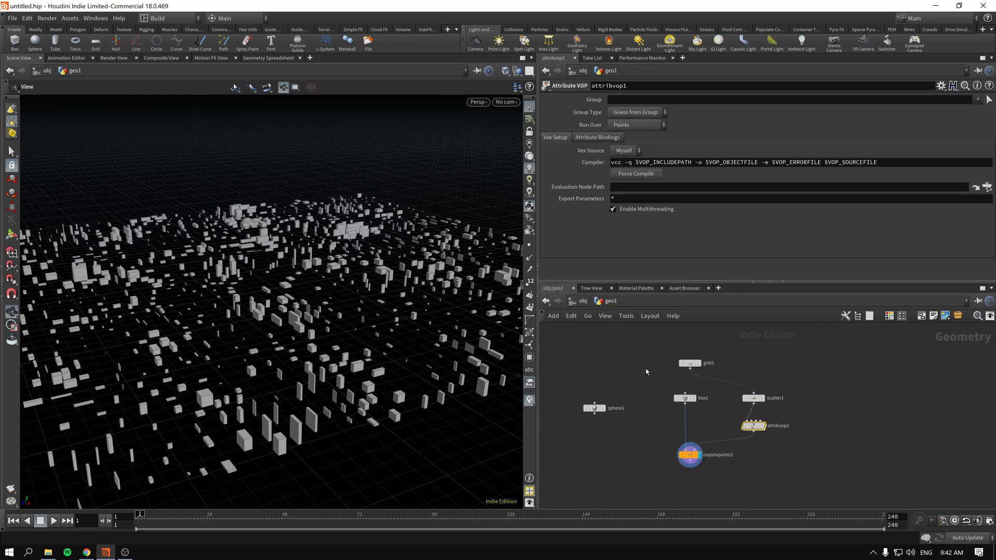
pyautogui.moveTo(712, 421); pyautogui.dragTo(697, 418)
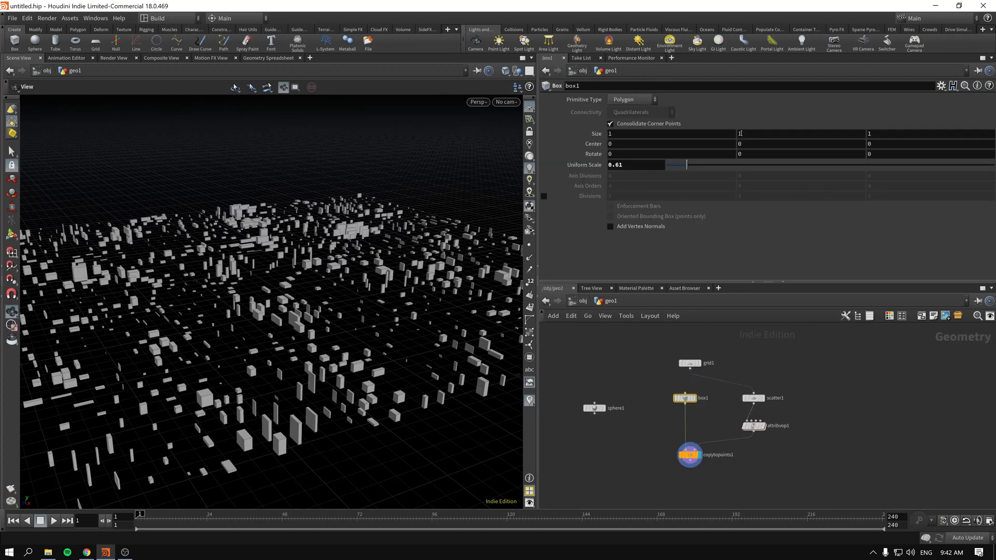
pyautogui.moveTo(740, 133); pyautogui.dragTo(739, 134, button='middle')
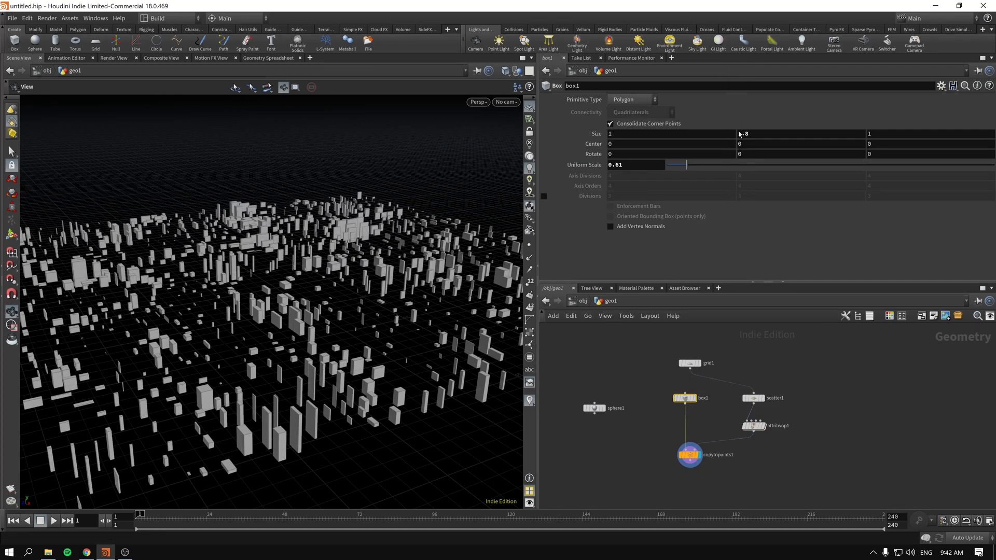
# Step: Shift the grid node aside, then merge the grid with the Copy to Points output in a new Merge node and display it
pyautogui.moveTo(689, 364); pyautogui.dragTo(722, 360)
pyautogui.press('Tab')
pyautogui.write('merge')
pyautogui.press('Return')
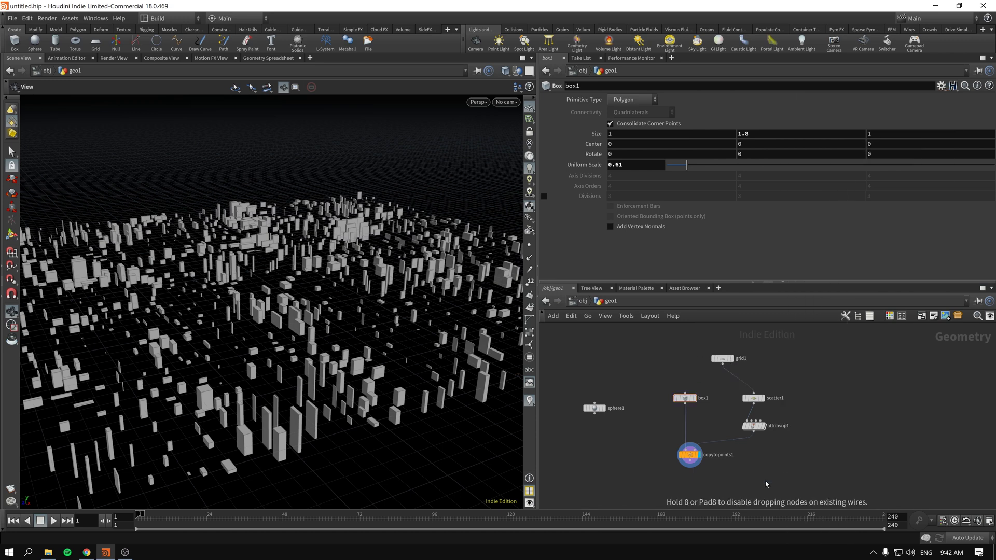
pyautogui.click(764, 480)
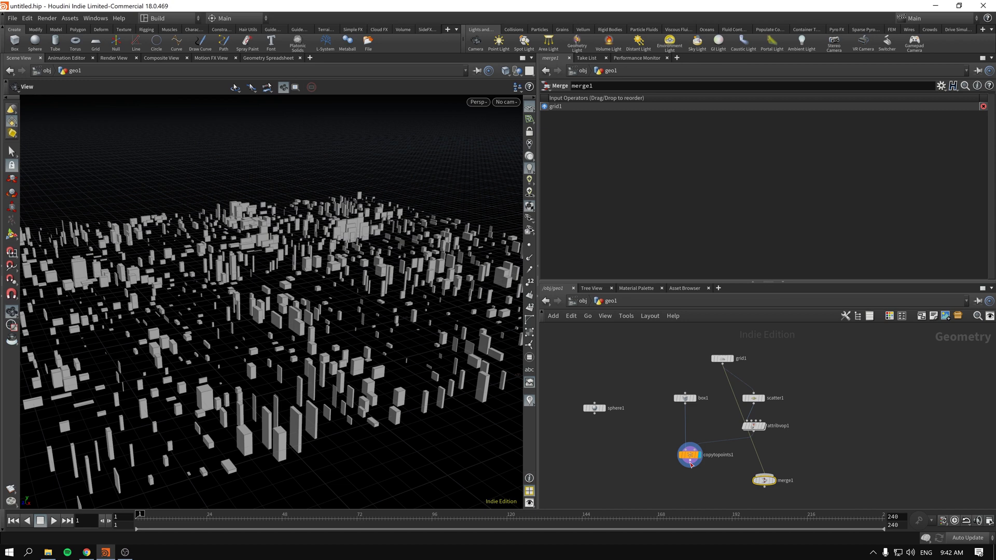
pyautogui.click(777, 481)
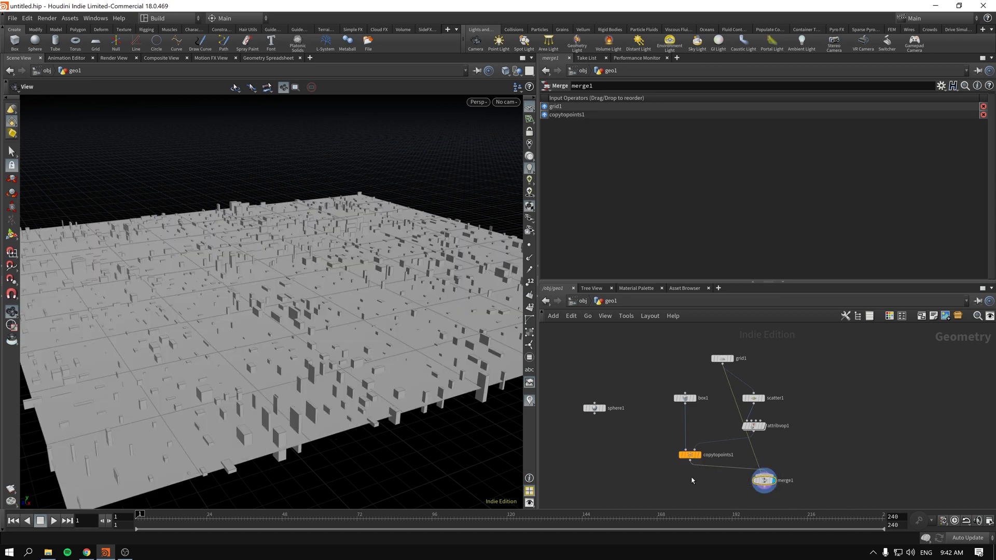
pyautogui.scroll(3, 255, 326)
pyautogui.moveTo(255, 326); pyautogui.dragTo(371, 303)
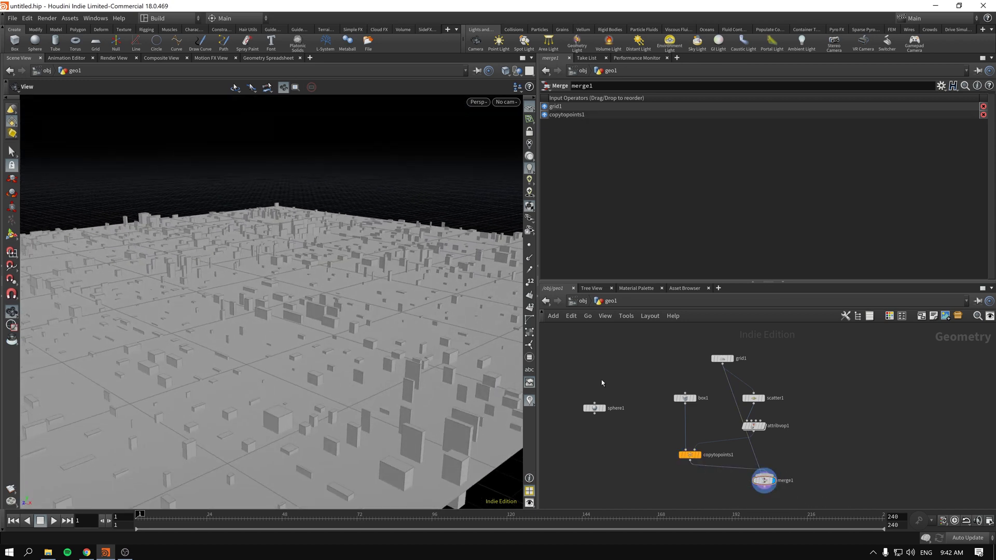
# Step: Move the Attribute VOP and Scatter nodes clear of the merge wire and greatly increase the scatter's Force Total Count
pyautogui.moveTo(752, 430); pyautogui.dragTo(766, 430)
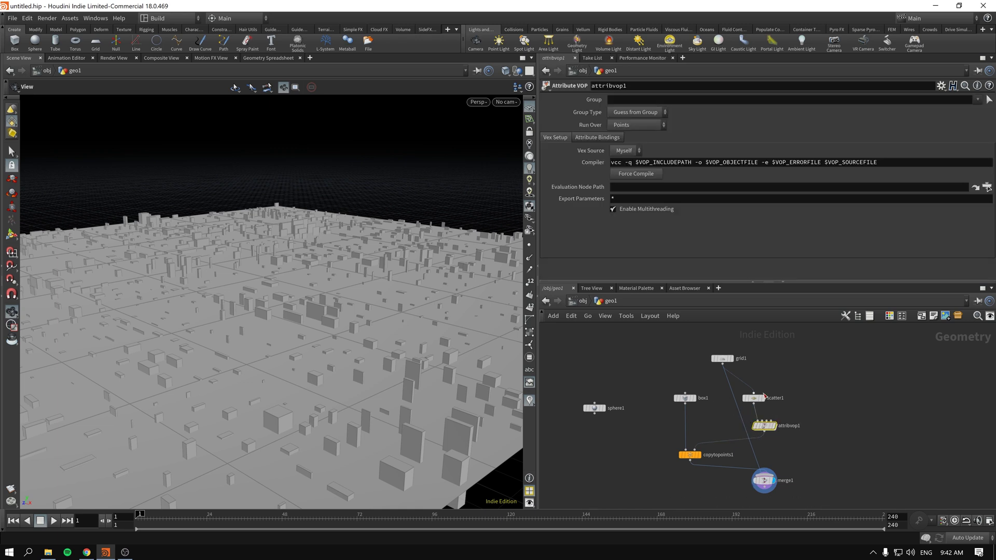
pyautogui.moveTo(764, 395); pyautogui.dragTo(775, 395)
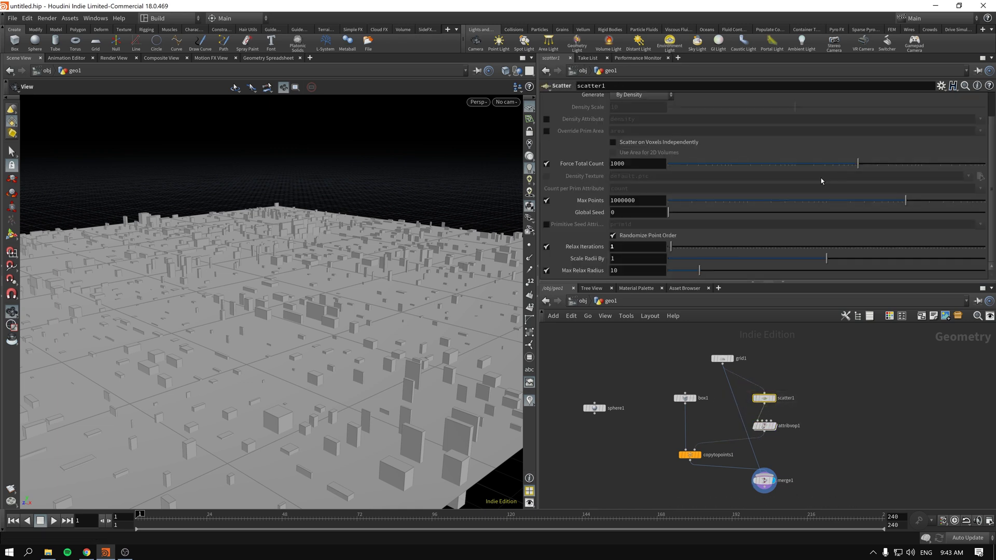
pyautogui.moveTo(859, 164); pyautogui.dragTo(930, 163)
pyautogui.moveTo(278, 282); pyautogui.dragTo(255, 263)
# Step: Apply the scatter's new point count and set the Turbulent Noise's Roughness to about 0.8107 inside the Attribute VOP
pyautogui.press('Return')
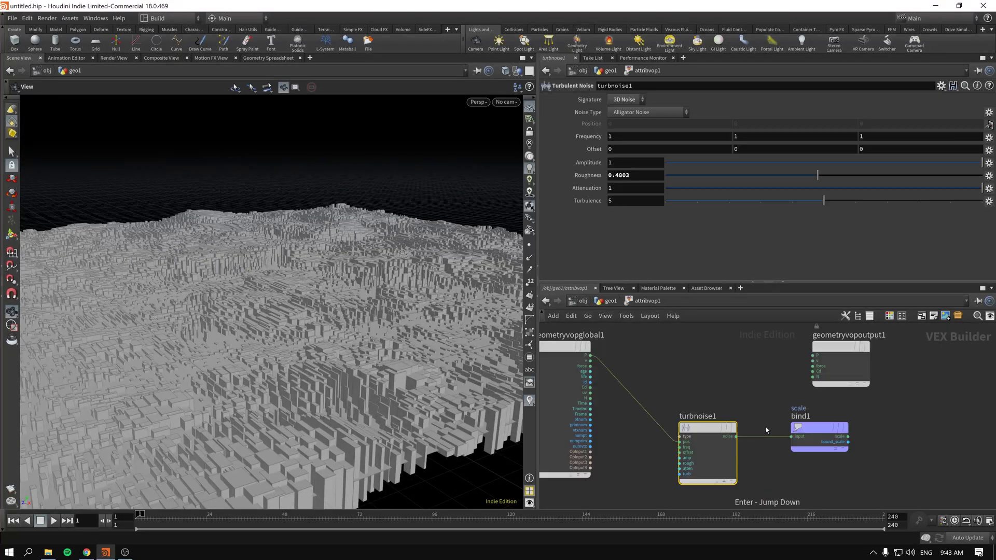
pyautogui.moveTo(817, 175); pyautogui.dragTo(924, 183)
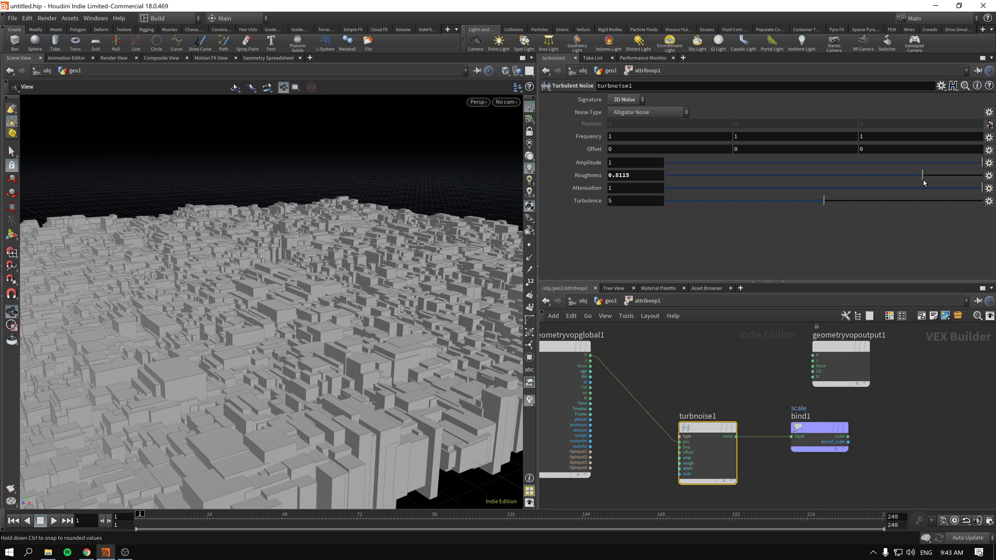
# Step: Return to the geo1 network and reduce the box's Uniform Scale to 0.214
pyautogui.press('u')
pyautogui.click(685, 398)
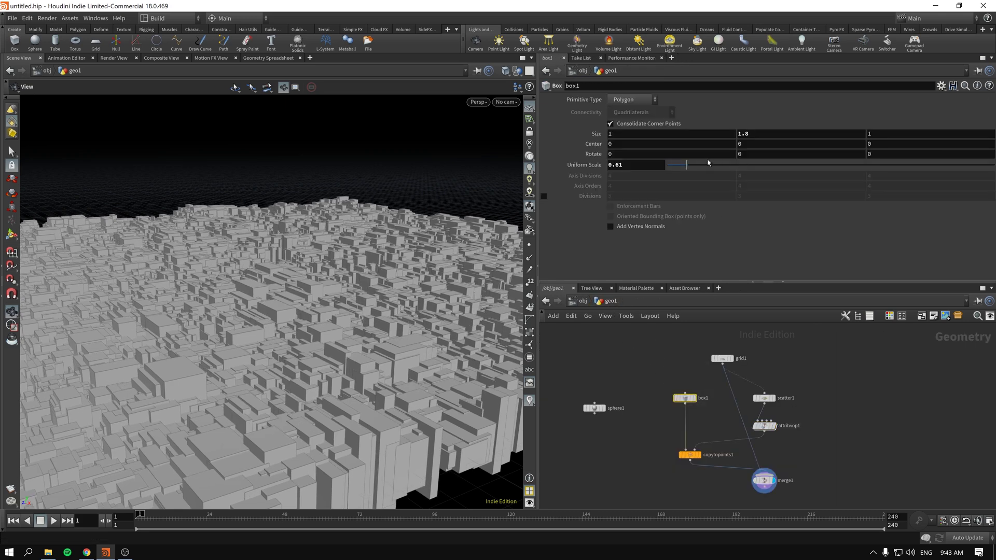
pyautogui.moveTo(708, 162); pyautogui.dragTo(675, 169)
pyautogui.moveTo(243, 277); pyautogui.dragTo(293, 303)
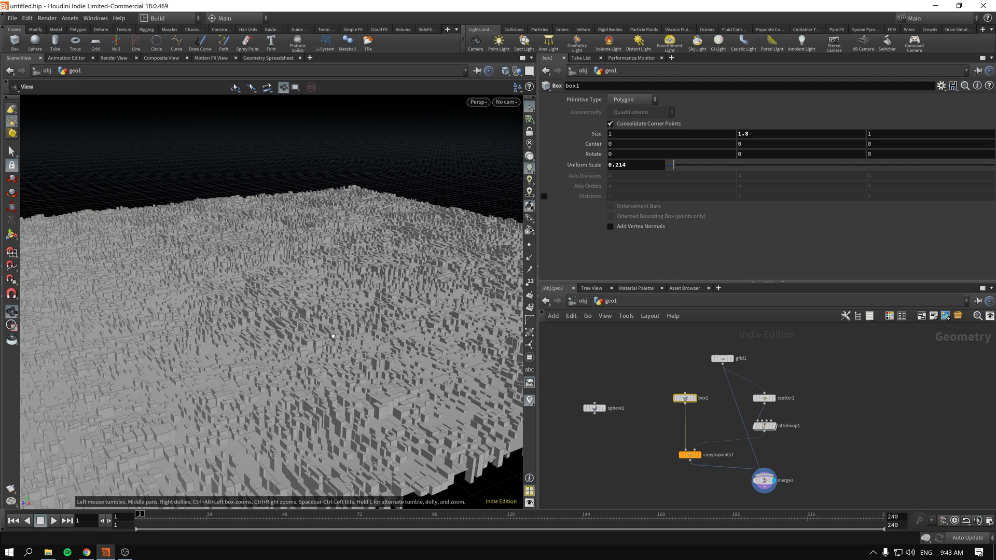
pyautogui.moveTo(333, 336); pyautogui.dragTo(367, 308)
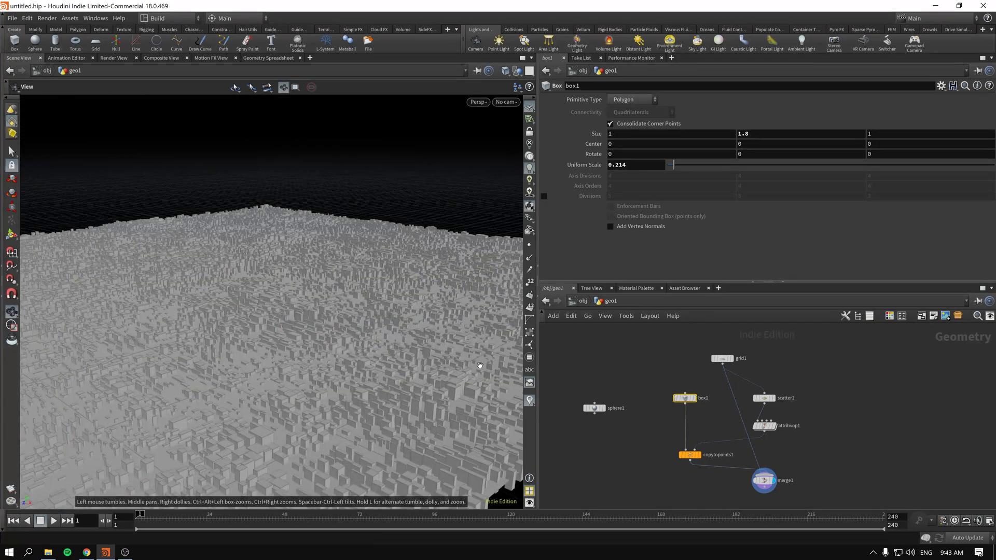
pyautogui.moveTo(251, 403)
pyautogui.mouseDown()
pyautogui.moveTo(251, 414)
pyautogui.moveTo(261, 391)
pyautogui.mouseUp()
pyautogui.moveTo(138, 407); pyautogui.dragTo(218, 384, button='right')
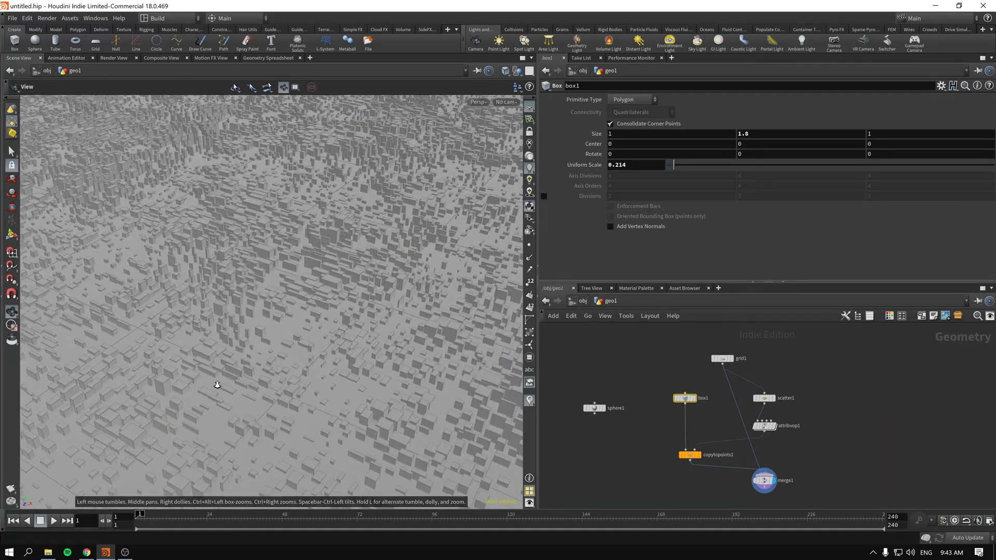
pyautogui.moveTo(217, 385); pyautogui.dragTo(435, 352)
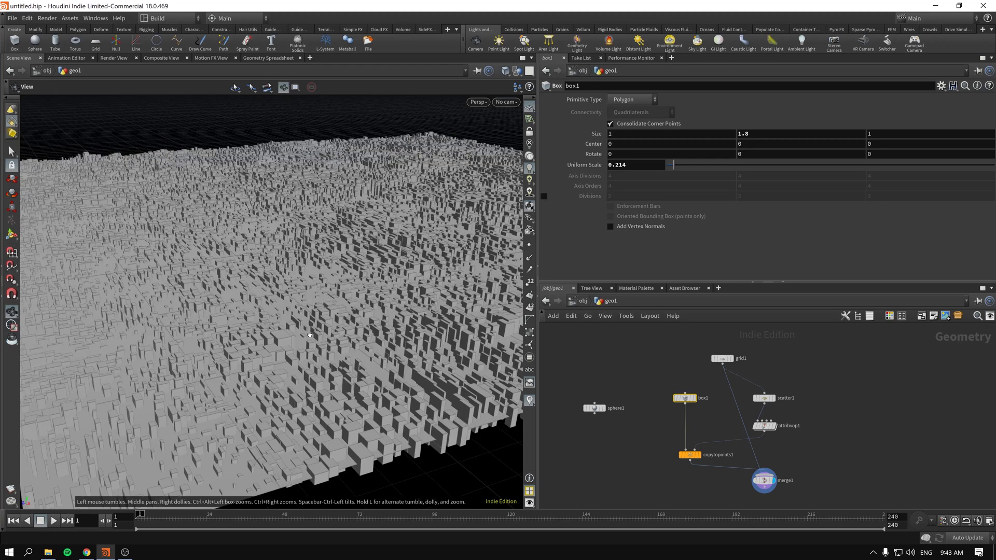
# Step: Review the Attribute VOP's network, checking the scale Bind node's type and the Turbulent Noise's Signature options
pyautogui.doubleClick(765, 428)
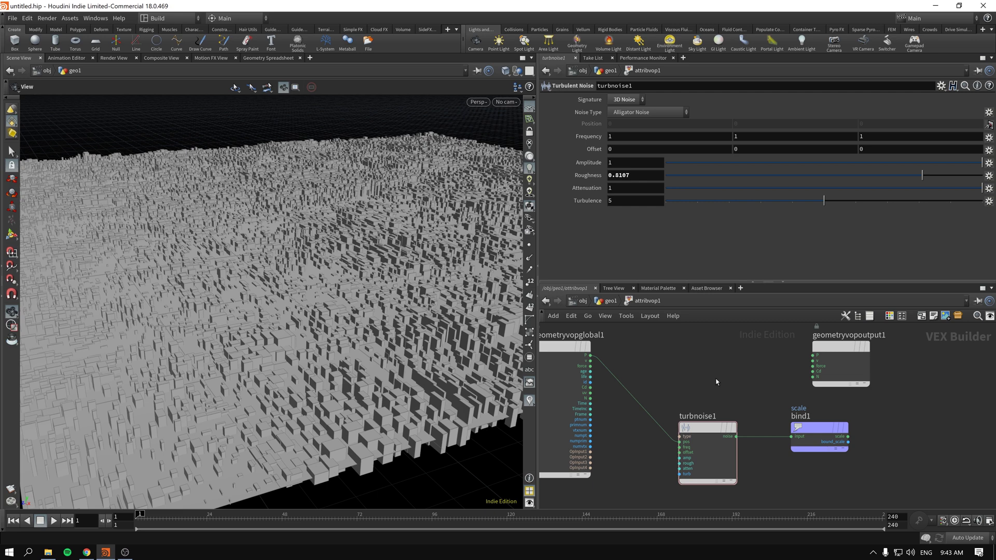
pyautogui.click(609, 301)
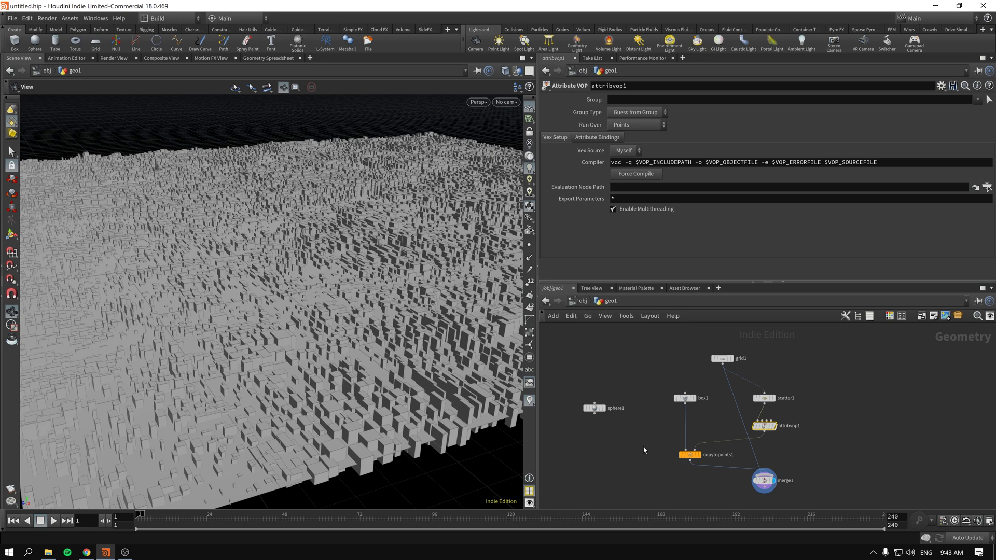
pyautogui.moveTo(746, 486)
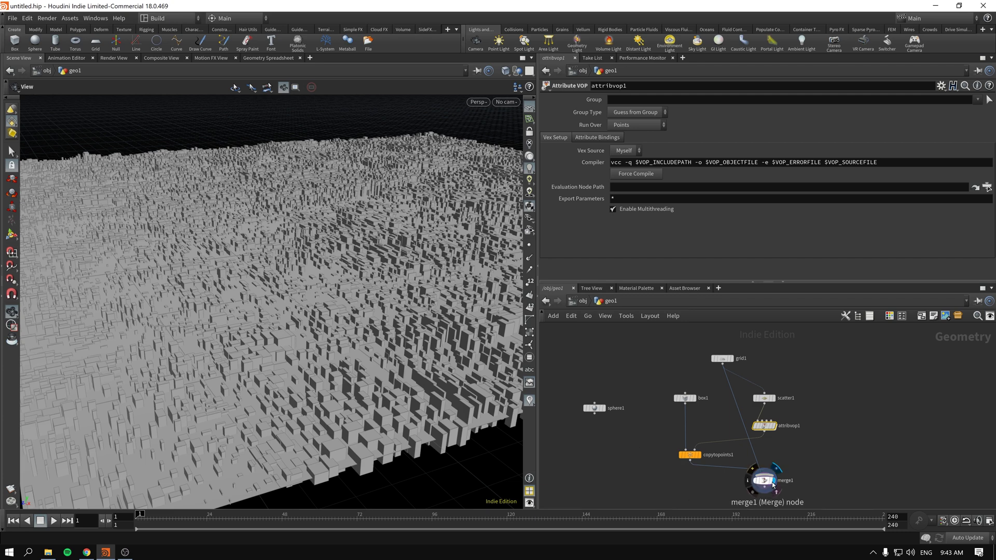
pyautogui.moveTo(767, 433)
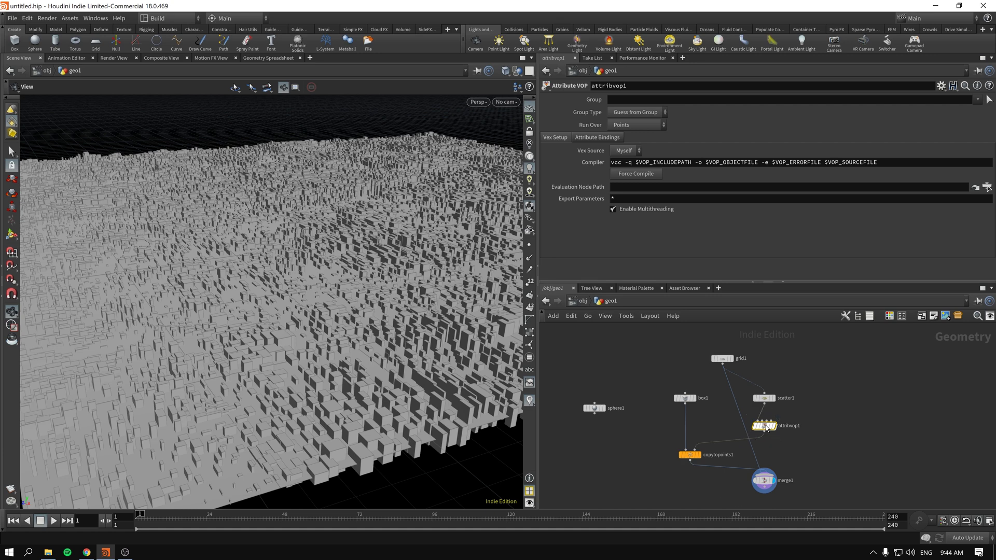
pyautogui.doubleClick(765, 427)
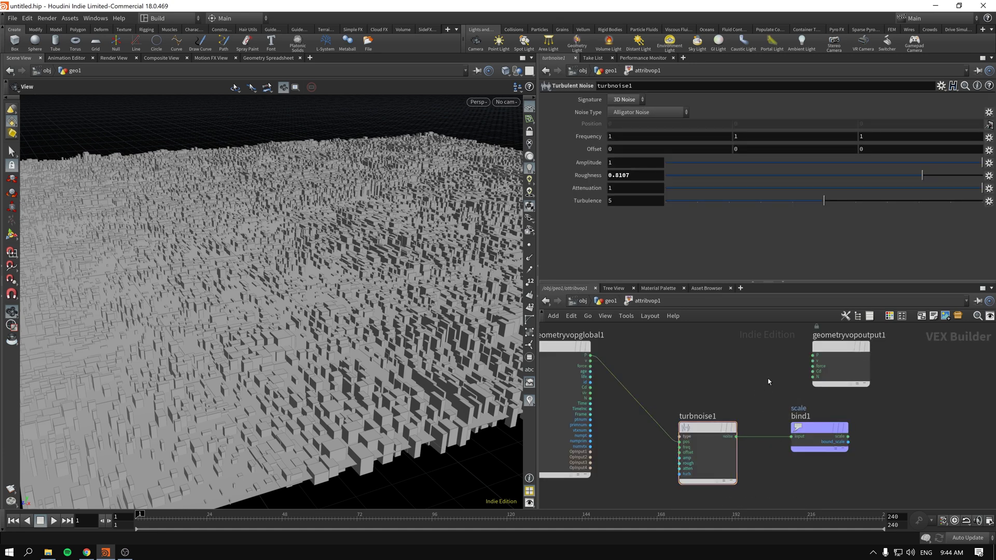
pyautogui.click(822, 430)
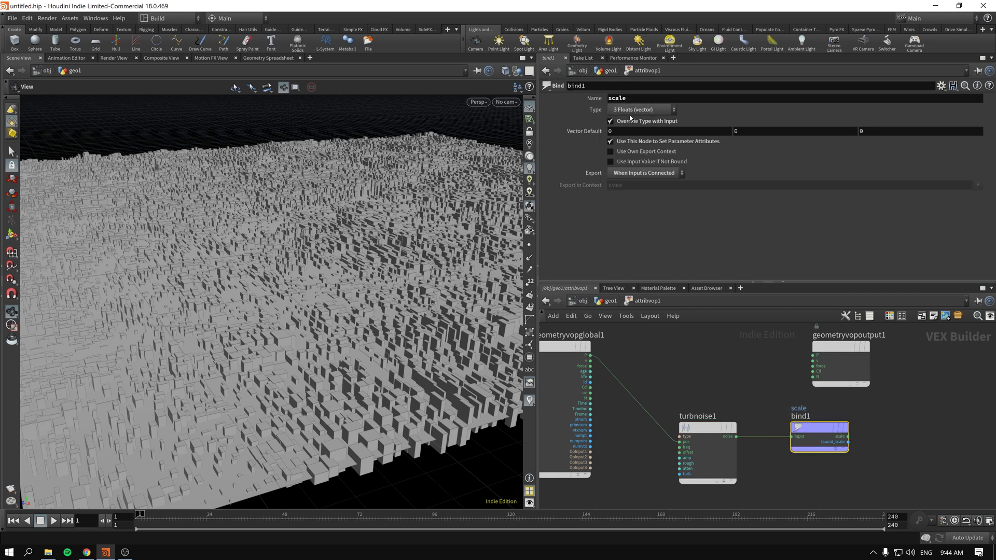
pyautogui.click(704, 425)
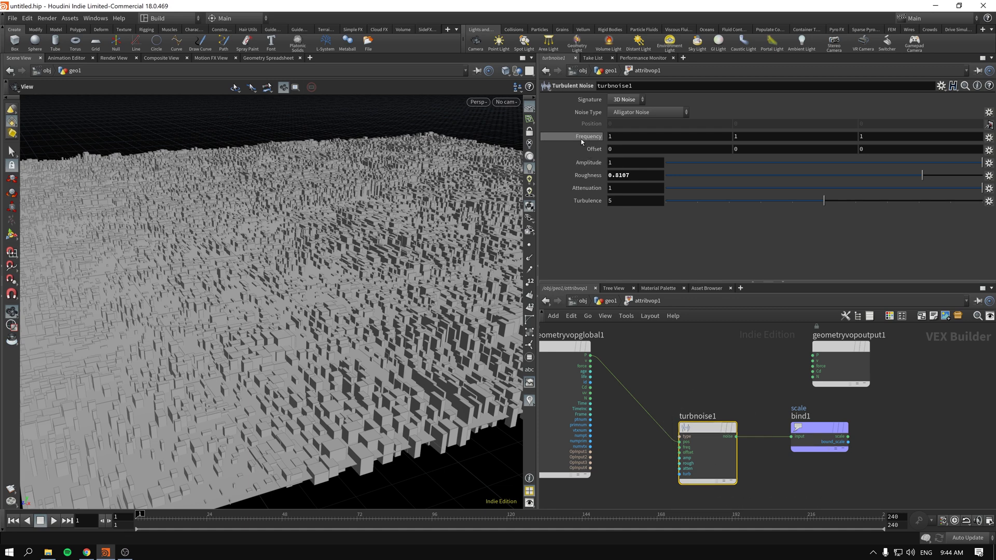
pyautogui.click(620, 97)
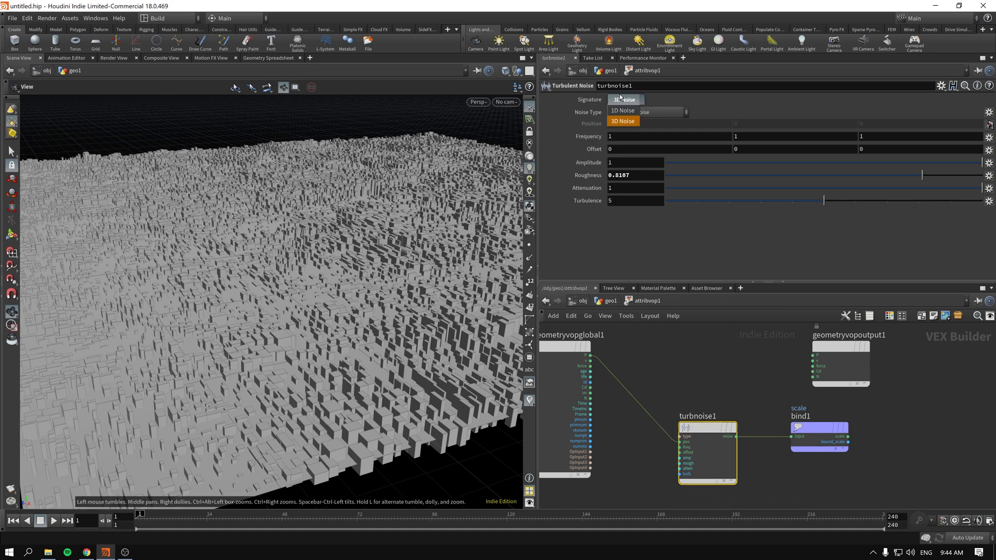
pyautogui.click(624, 122)
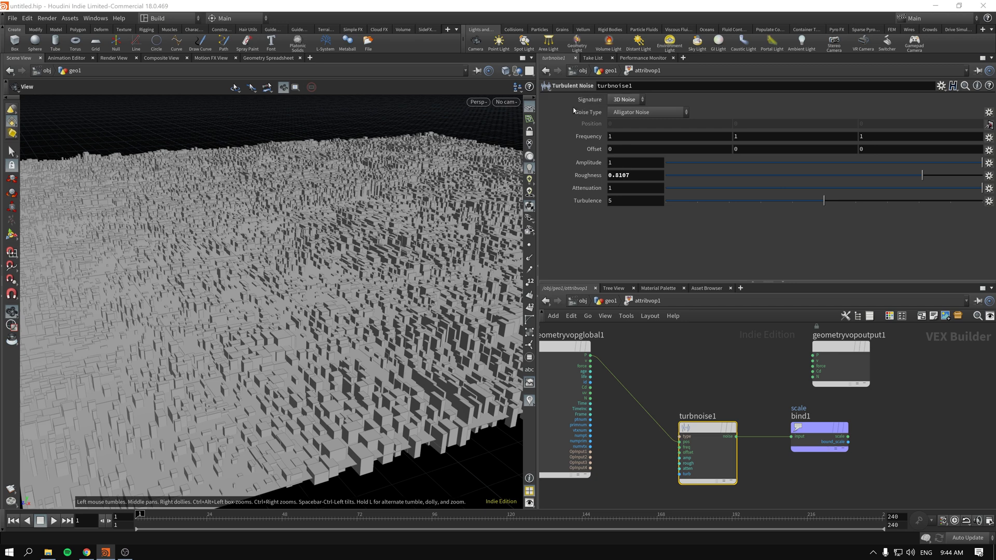
# Step: Return to the geo1 network, automatically lay out its nodes and delete the unused sphere node
pyautogui.click(610, 301)
pyautogui.moveTo(767, 478); pyautogui.dragTo(643, 447)
pyautogui.press('l')
pyautogui.click(794, 448)
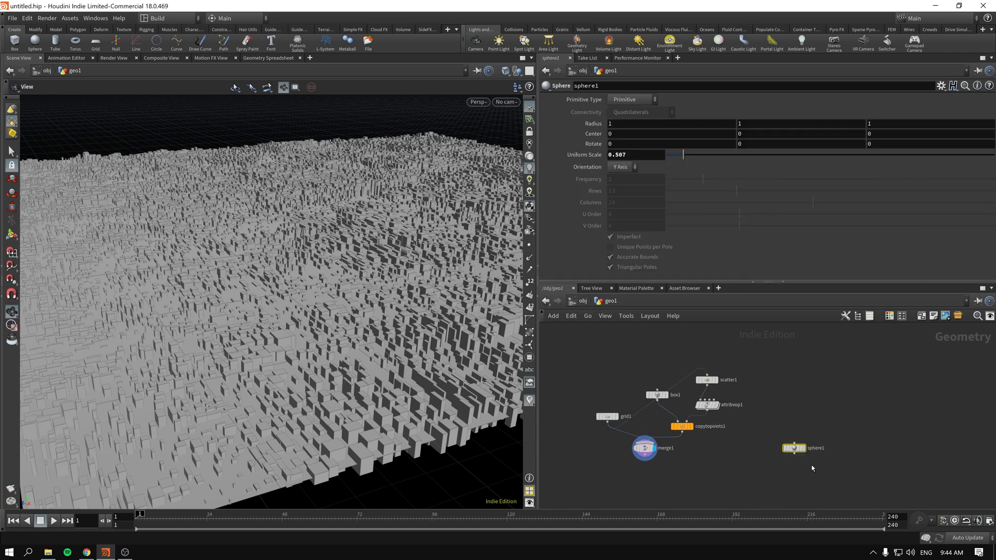
pyautogui.press('Delete')
pyautogui.press('l')
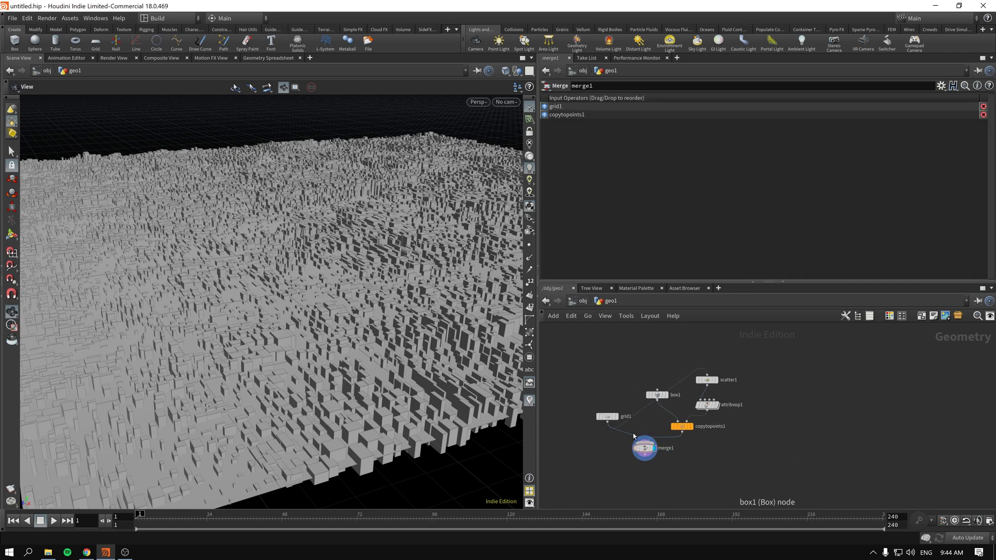
# Step: Move the grid node above the rest of the network and place the merge node straight below it
pyautogui.moveTo(610, 418)
pyautogui.moveTo(610, 418); pyautogui.dragTo(615, 356)
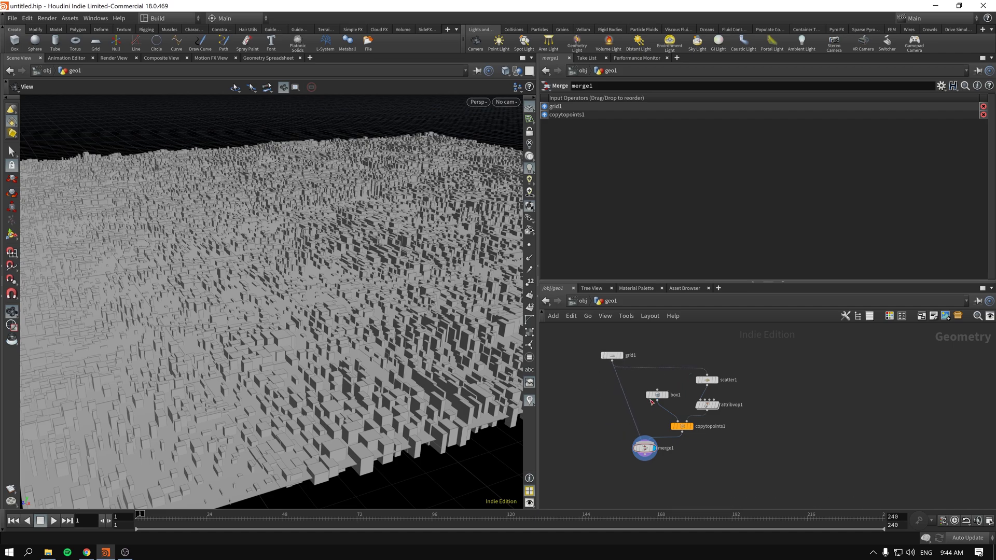
pyautogui.moveTo(749, 448); pyautogui.dragTo(804, 446, button='middle')
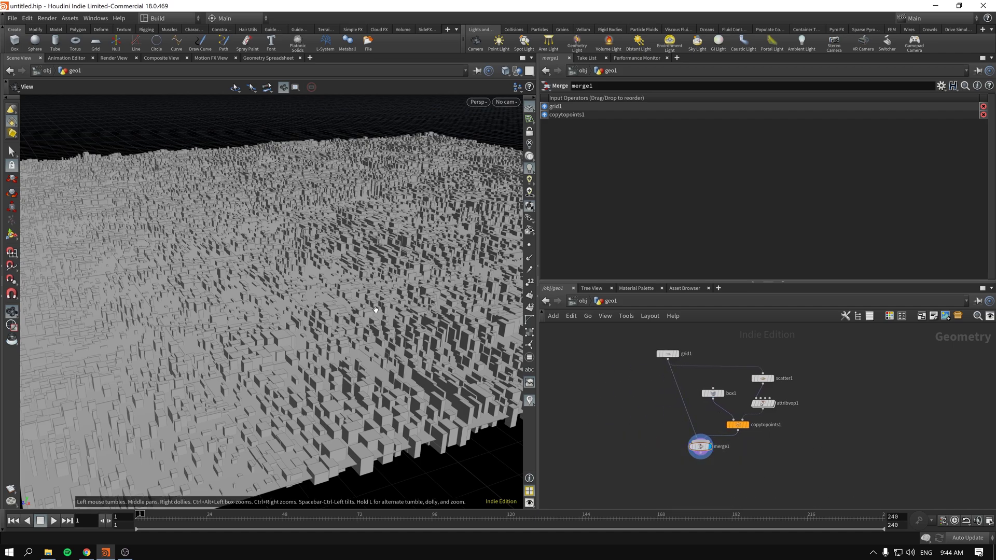
pyautogui.moveTo(418, 263)
pyautogui.mouseDown()
pyautogui.moveTo(364, 303)
pyautogui.moveTo(384, 234)
pyautogui.moveTo(403, 232)
pyautogui.moveTo(413, 280)
pyautogui.mouseUp()
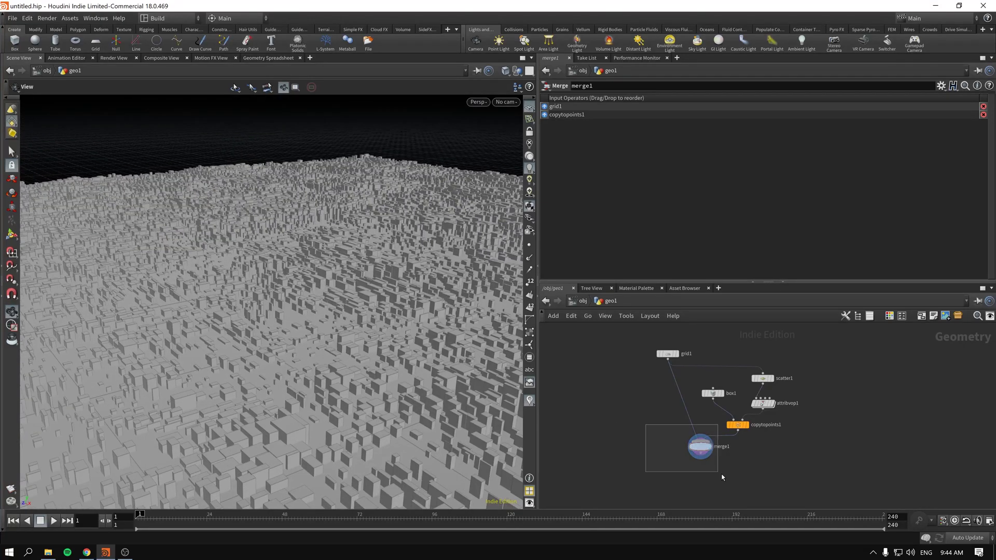
pyautogui.moveTo(700, 452); pyautogui.dragTo(672, 460)
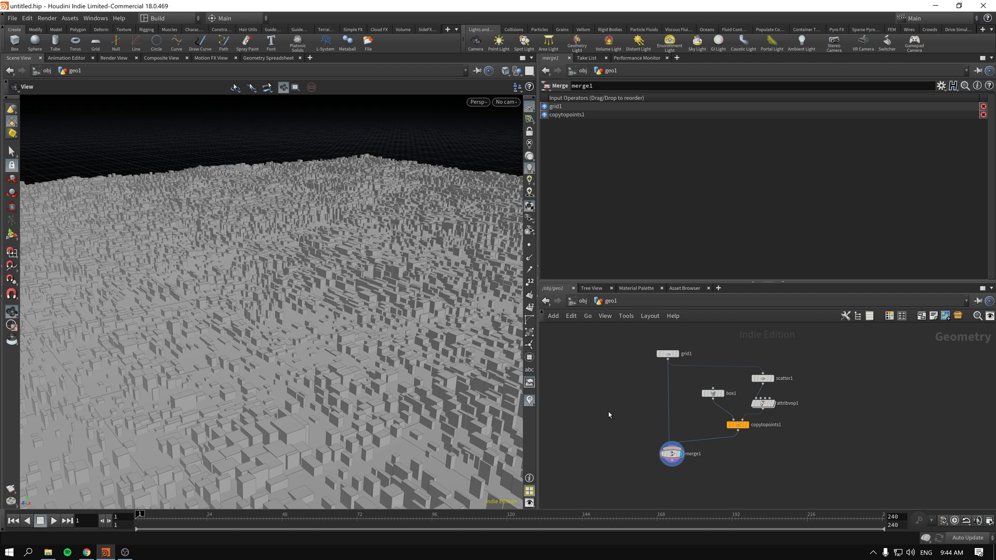
# Step: Reopen the Attribute VOP's network and set the Turbulent Noise's Noise Type to Original Perlin Noise
pyautogui.doubleClick(762, 403)
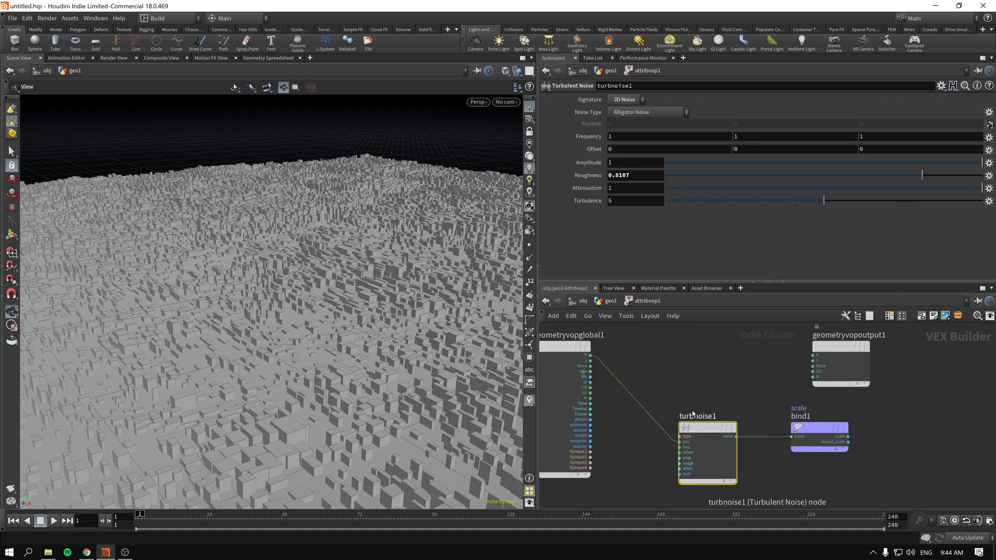
pyautogui.click(645, 112)
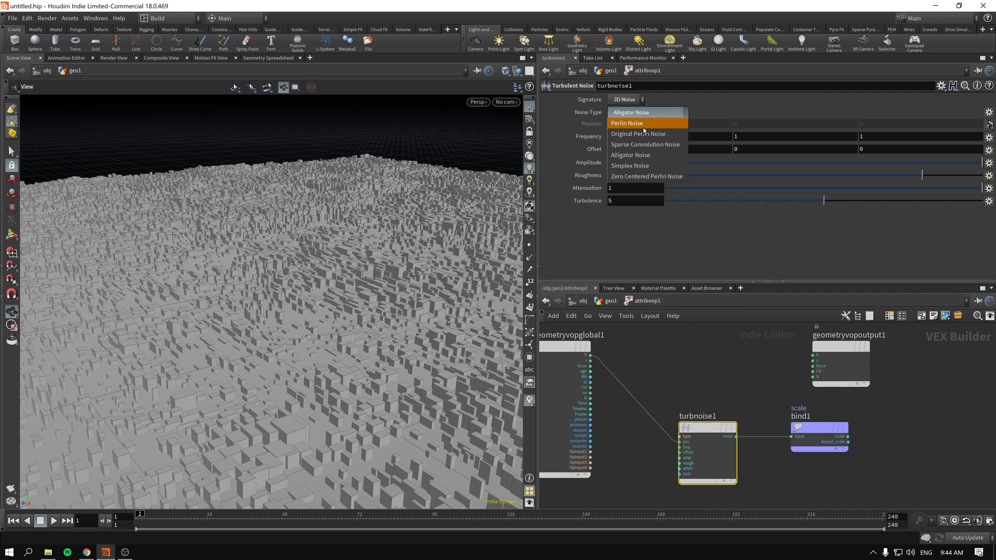
pyautogui.click(638, 134)
pyautogui.click(647, 111)
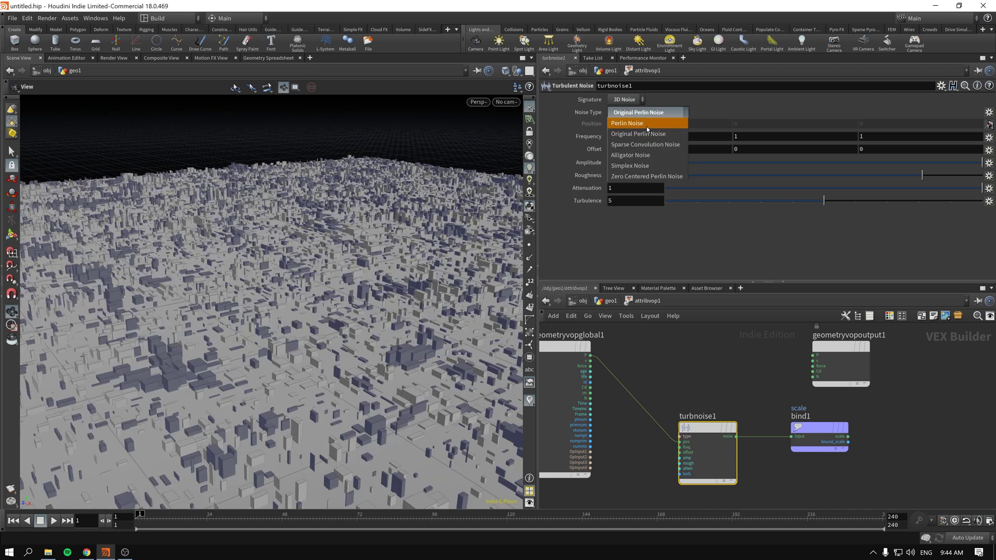
pyautogui.click(646, 129)
pyautogui.click(649, 113)
pyautogui.click(646, 132)
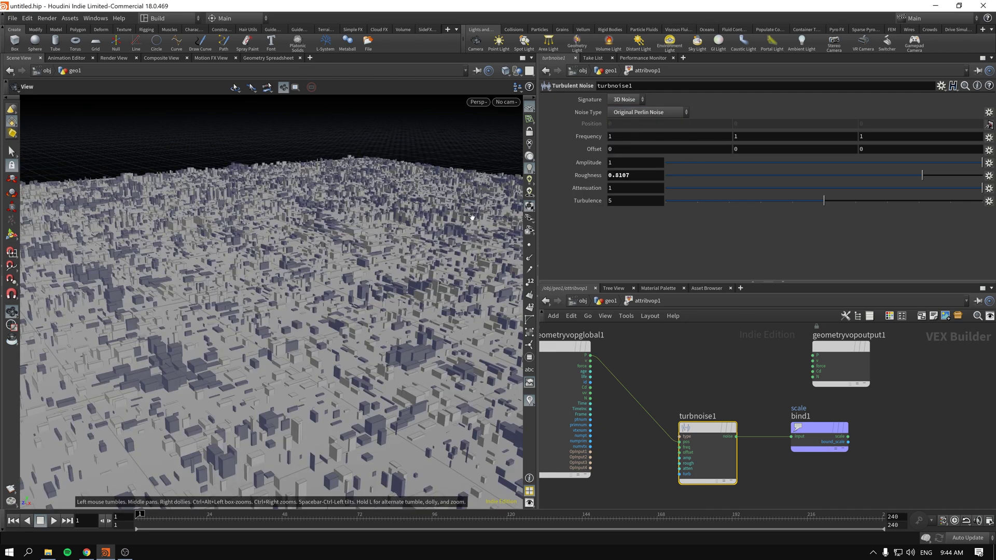
pyautogui.moveTo(235, 286)
pyautogui.mouseDown()
pyautogui.moveTo(238, 306)
pyautogui.moveTo(243, 276)
pyautogui.mouseUp()
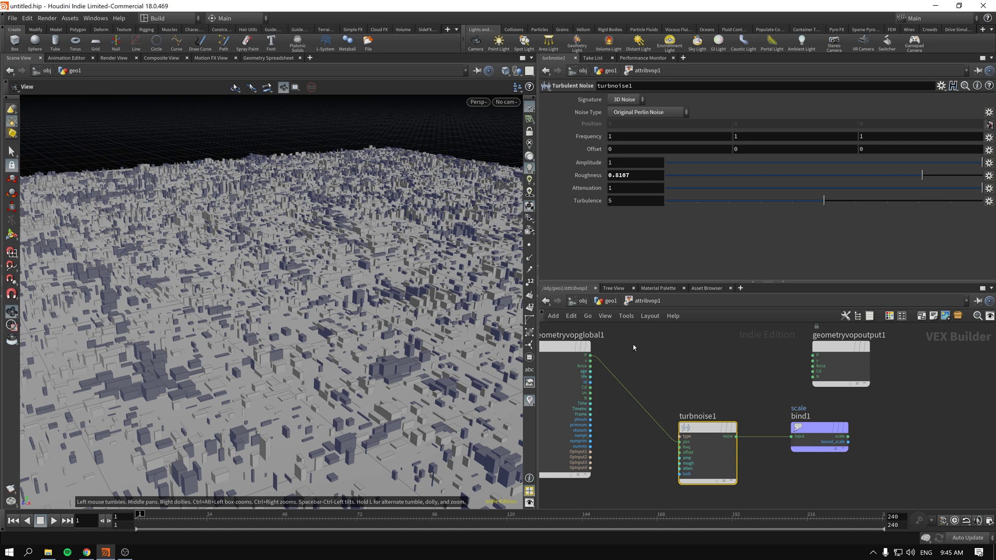
# Step: Add a Normal node after the merge in the geo1 network, display it and place it off to the side
pyautogui.click(608, 302)
pyautogui.click(655, 445)
pyautogui.press('Tab')
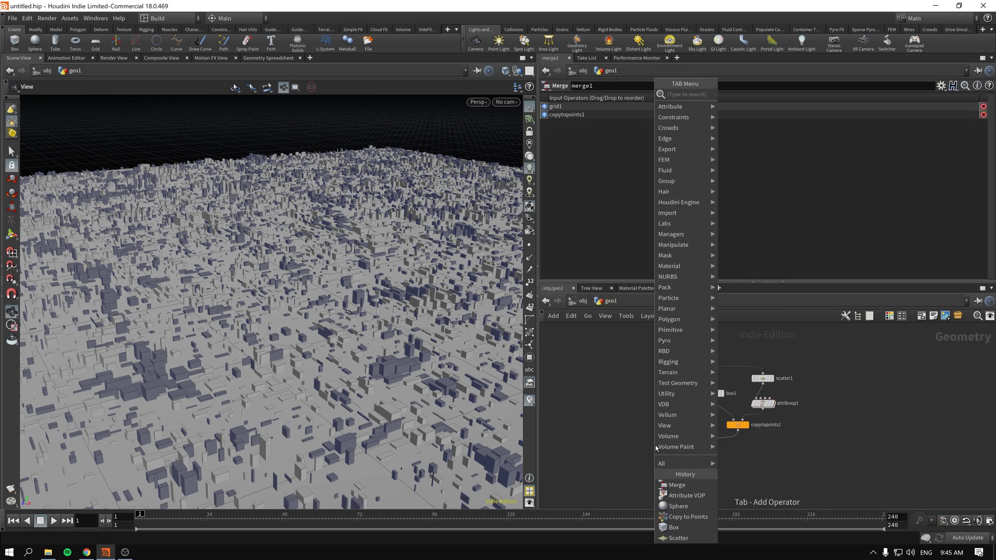
pyautogui.write('nor')
pyautogui.press('Return')
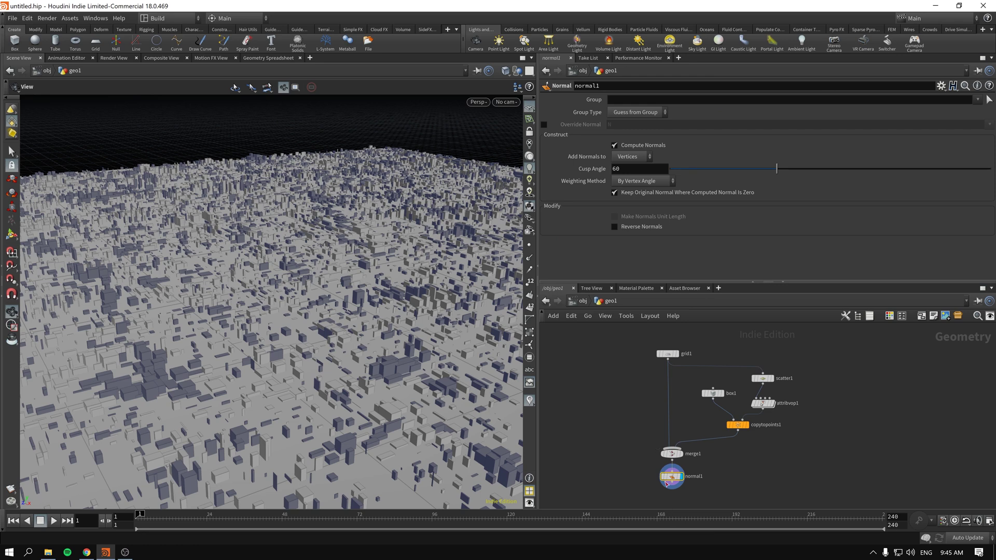
pyautogui.click(612, 477)
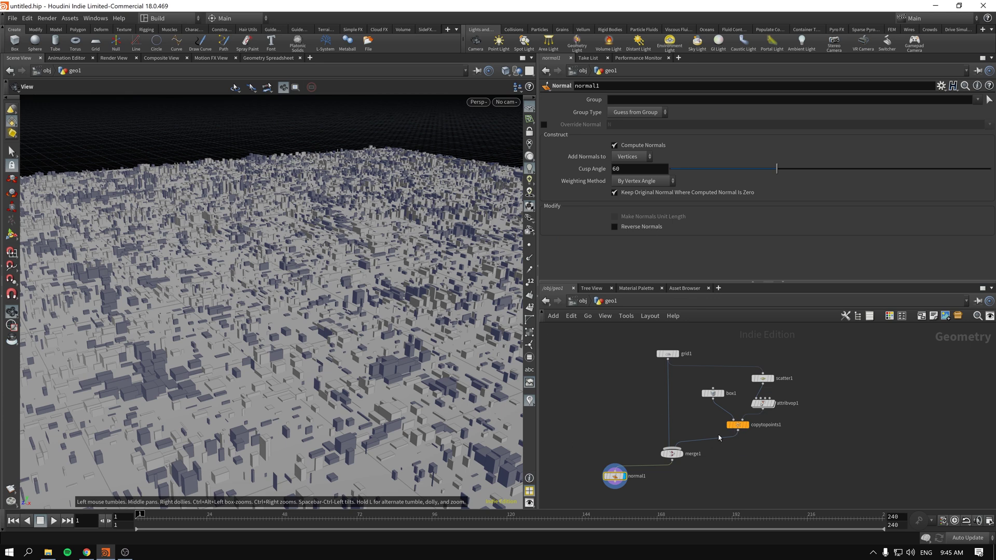
# Step: Insert an Absolute node between the Turbulent Noise and the scale Bind in the Attribute VOP, spacing the nodes in line
pyautogui.doubleClick(762, 404)
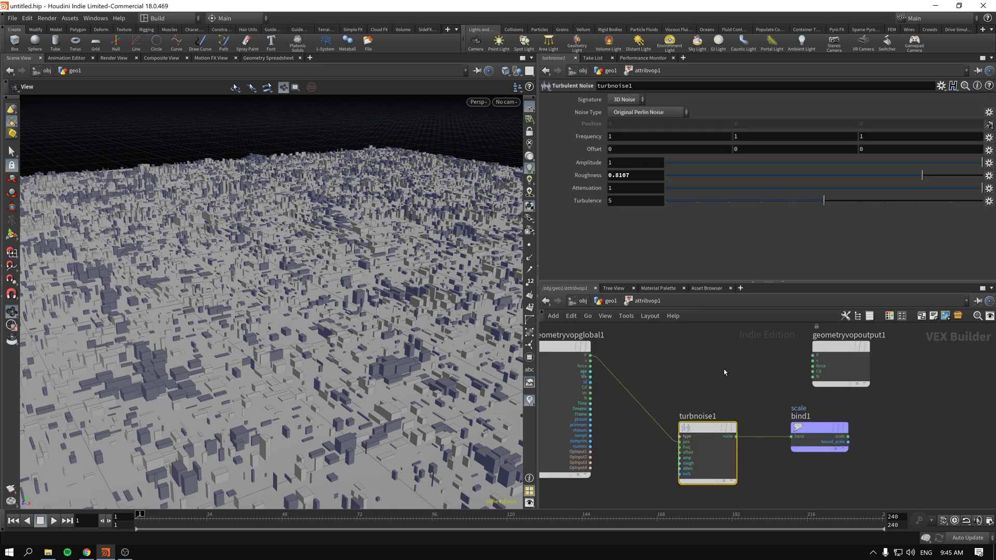
pyautogui.moveTo(705, 428); pyautogui.dragTo(682, 428)
pyautogui.moveTo(802, 428); pyautogui.dragTo(836, 427)
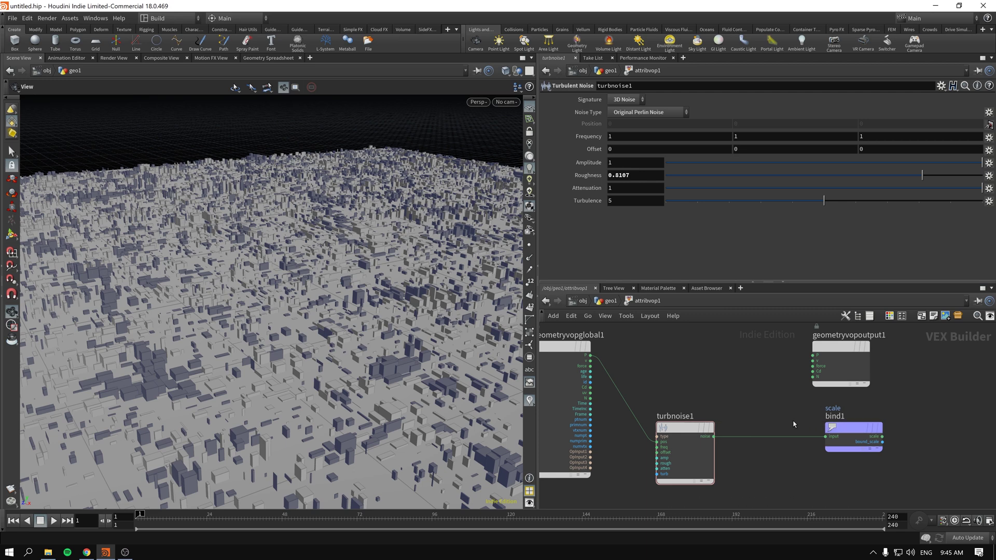
pyautogui.press('Tab')
pyautogui.write('ab')
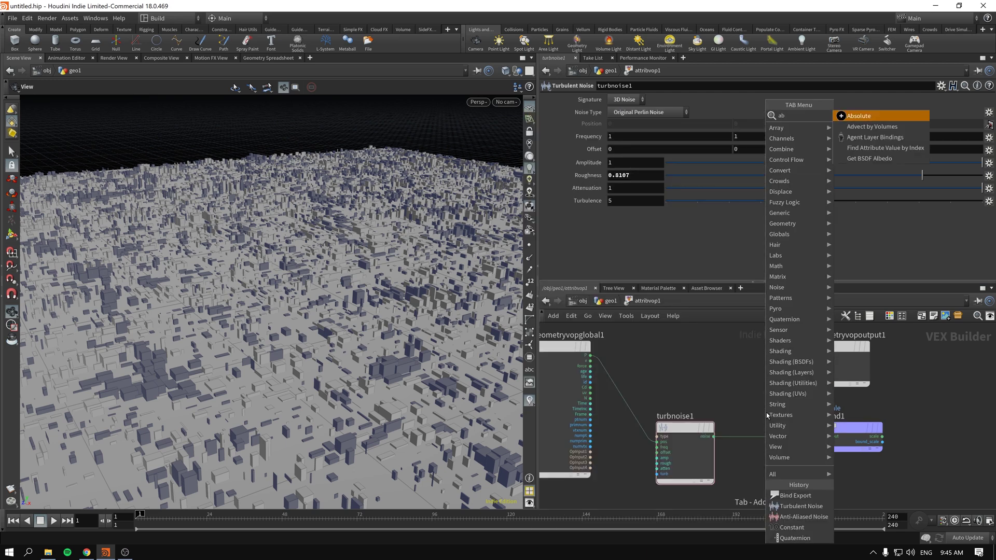
pyautogui.press('Return')
pyautogui.click(759, 446)
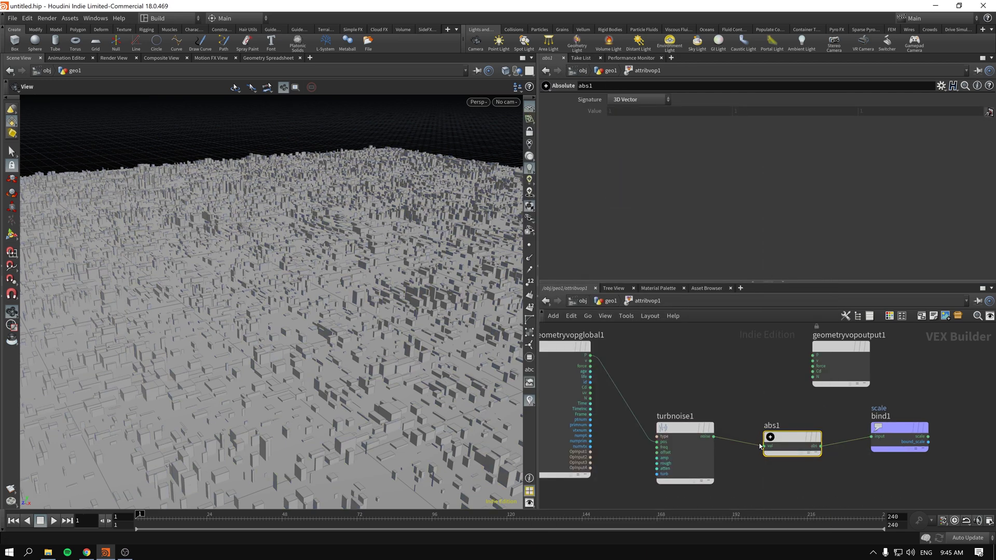
pyautogui.moveTo(777, 433); pyautogui.dragTo(775, 424)
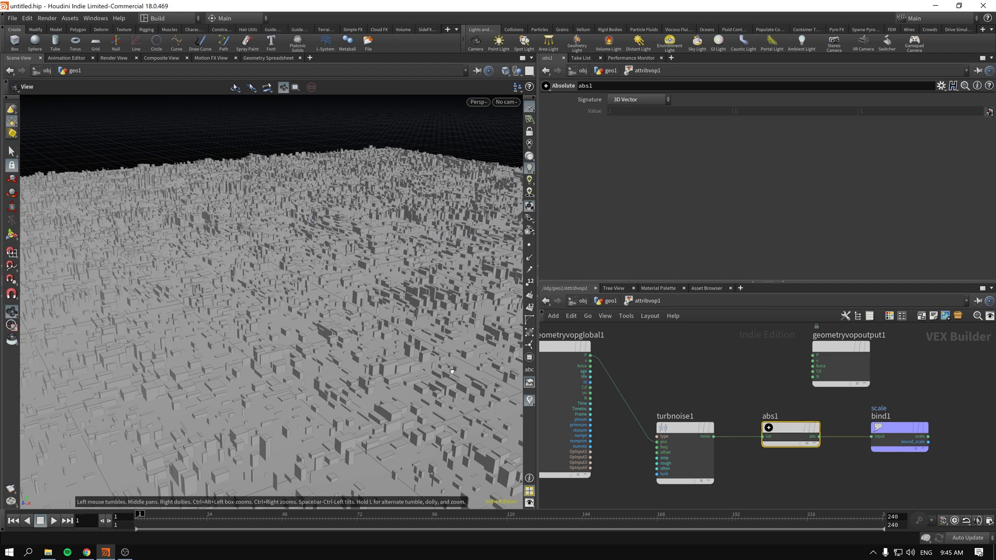
# Step: Leave the Attribute VOP's network for the geo1 network and select the Normal node
pyautogui.click(726, 406)
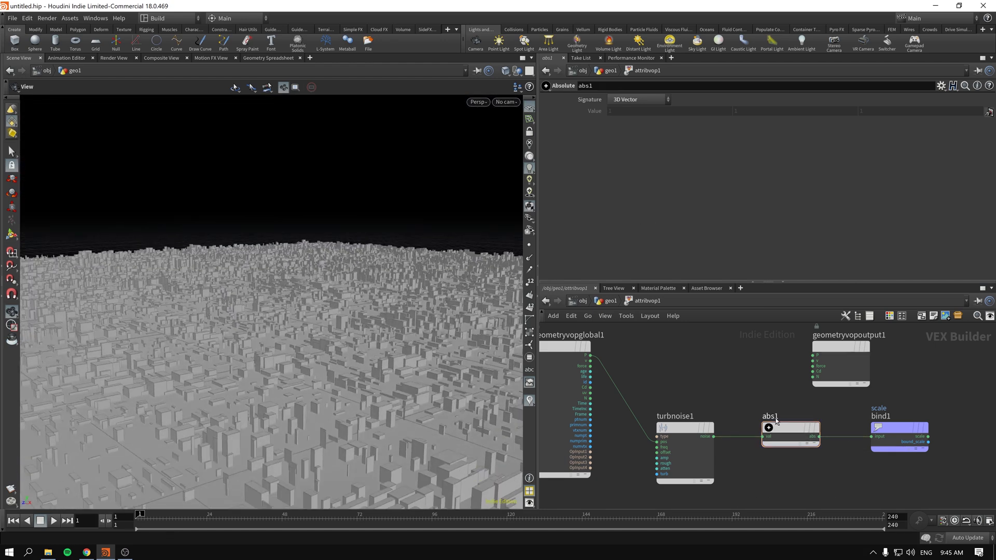
pyautogui.moveTo(786, 437); pyautogui.dragTo(785, 437)
pyautogui.click(786, 440)
pyautogui.click(609, 303)
pyautogui.click(614, 476)
pyautogui.moveTo(373, 380); pyautogui.dragTo(466, 338)
# Step: Add a second Box node up beside the scatter node and wire it into the scatter's input in place of the grid
pyautogui.press('Tab')
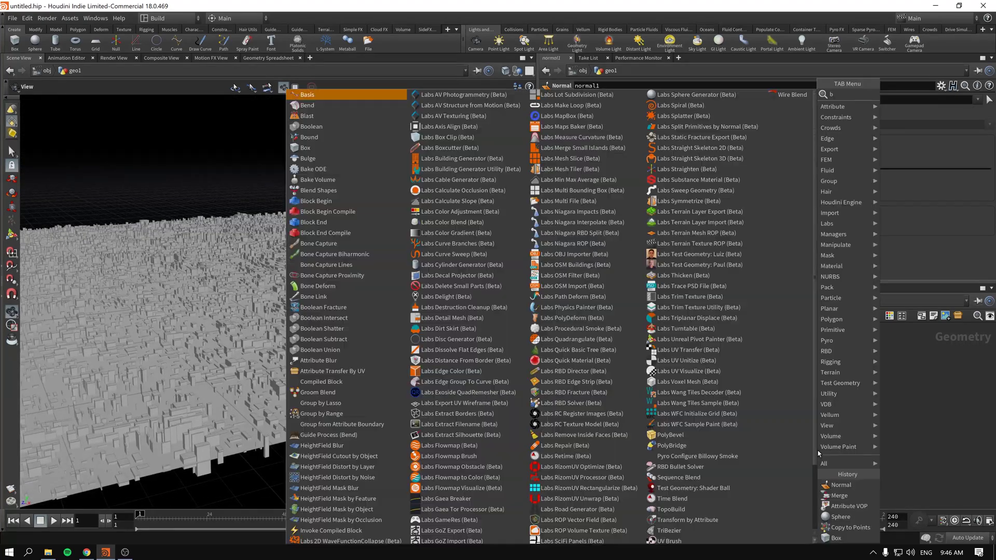
pyautogui.write('box')
pyautogui.press('Return')
pyautogui.click(817, 450)
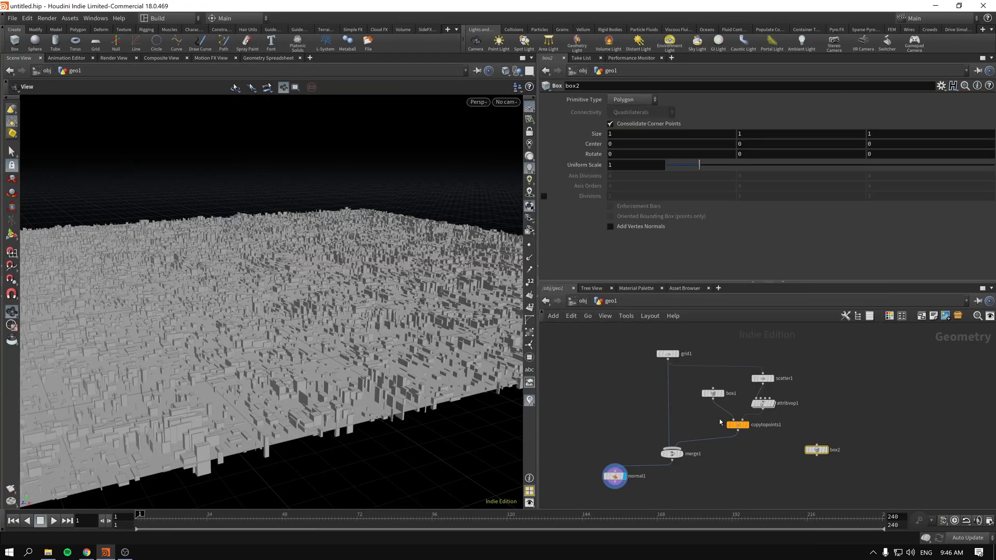
pyautogui.moveTo(818, 450); pyautogui.dragTo(850, 354)
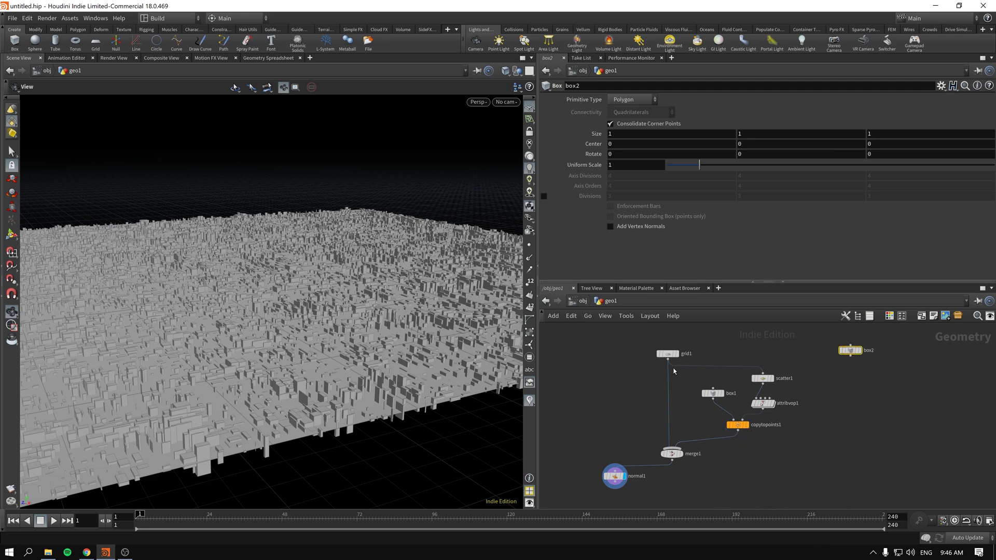
pyautogui.moveTo(764, 376); pyautogui.dragTo(849, 357)
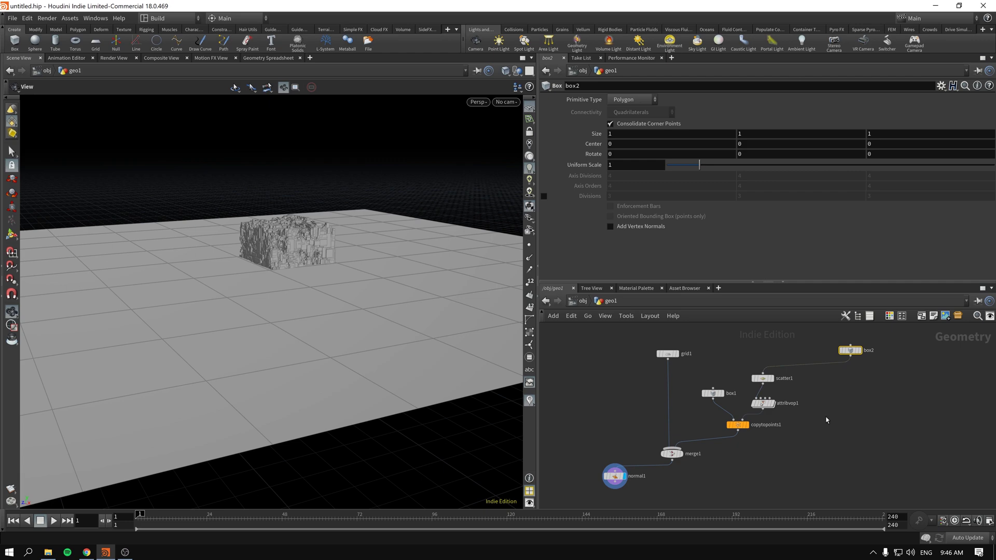
pyautogui.moveTo(320, 237); pyautogui.dragTo(342, 223)
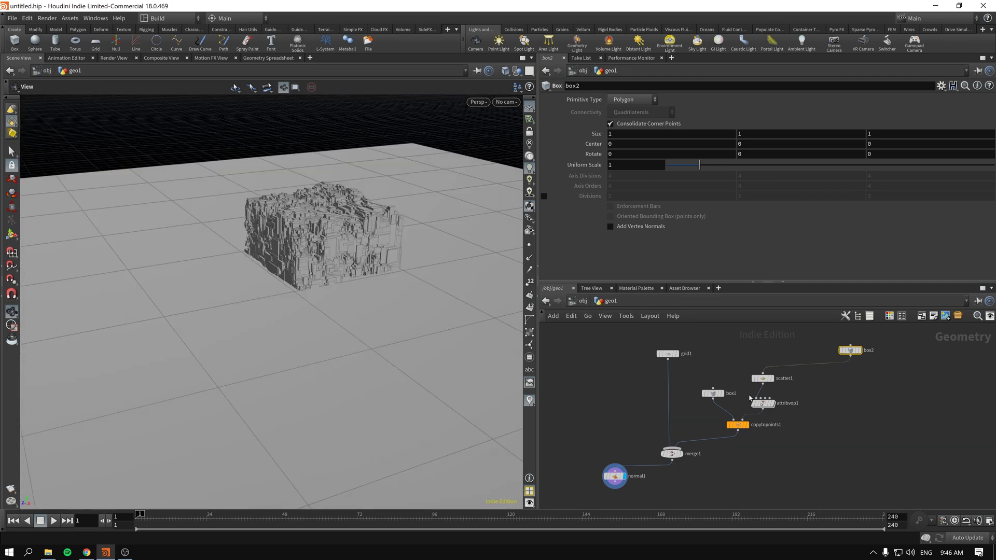
# Step: Stretch the new box feeding the scatter into a tower by setting its Y size to 3.8
pyautogui.moveTo(739, 136); pyautogui.dragTo(870, 125, button='middle')
pyautogui.scroll(-4, 319, 163)
pyautogui.moveTo(317, 163); pyautogui.dragTo(315, 360, button='middle')
pyautogui.moveTo(315, 360); pyautogui.dragTo(386, 282)
pyautogui.scroll(5, 375, 271)
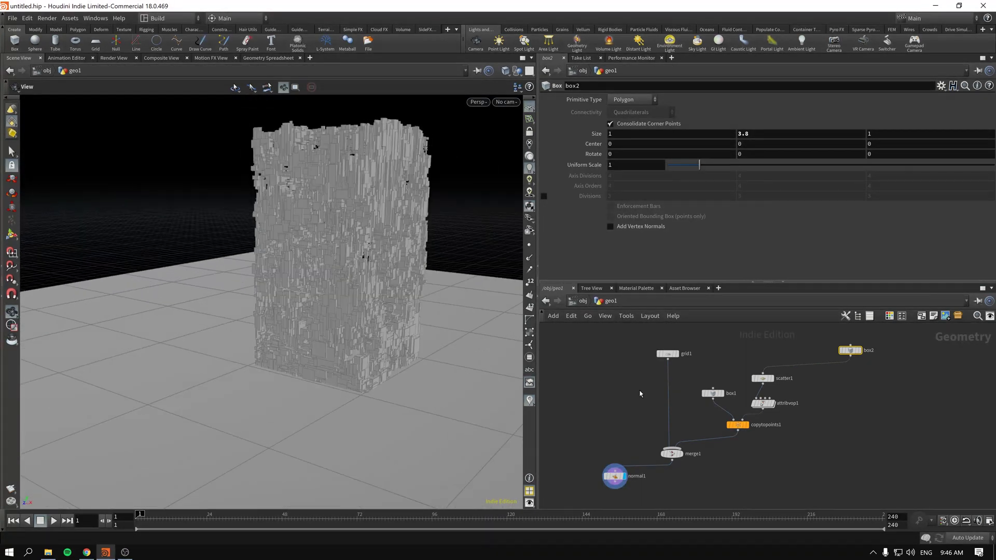
# Step: Wire the tall box's output into the merge node as well and inspect the merged tower from several sides
pyautogui.click(814, 411)
pyautogui.moveTo(850, 356); pyautogui.dragTo(675, 449)
pyautogui.moveTo(281, 257); pyautogui.dragTo(259, 272)
pyautogui.moveTo(363, 228); pyautogui.dragTo(412, 233, button='right')
pyautogui.moveTo(411, 233); pyautogui.dragTo(332, 260, button='middle')
pyautogui.moveTo(331, 259); pyautogui.dragTo(326, 282, button='right')
pyautogui.moveTo(326, 282); pyautogui.dragTo(469, 380)
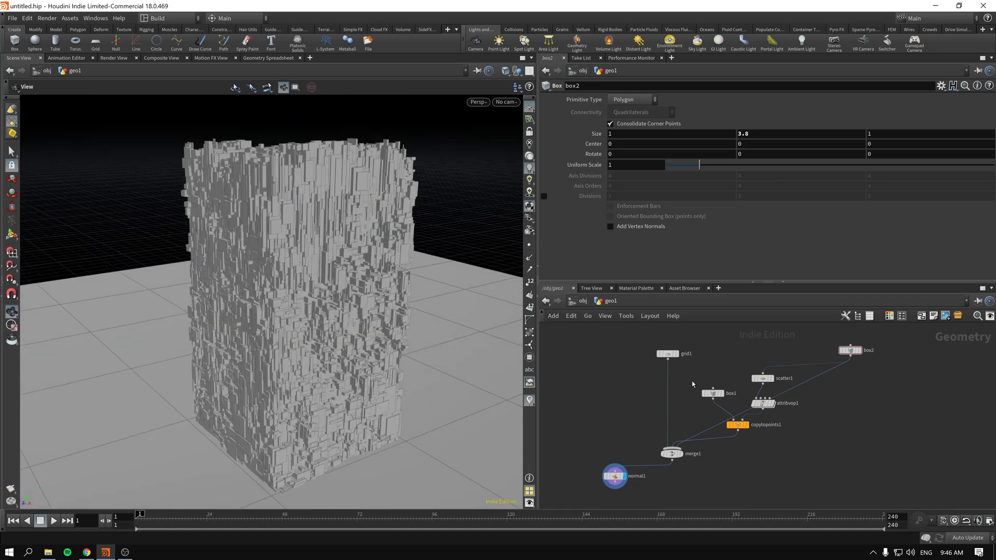